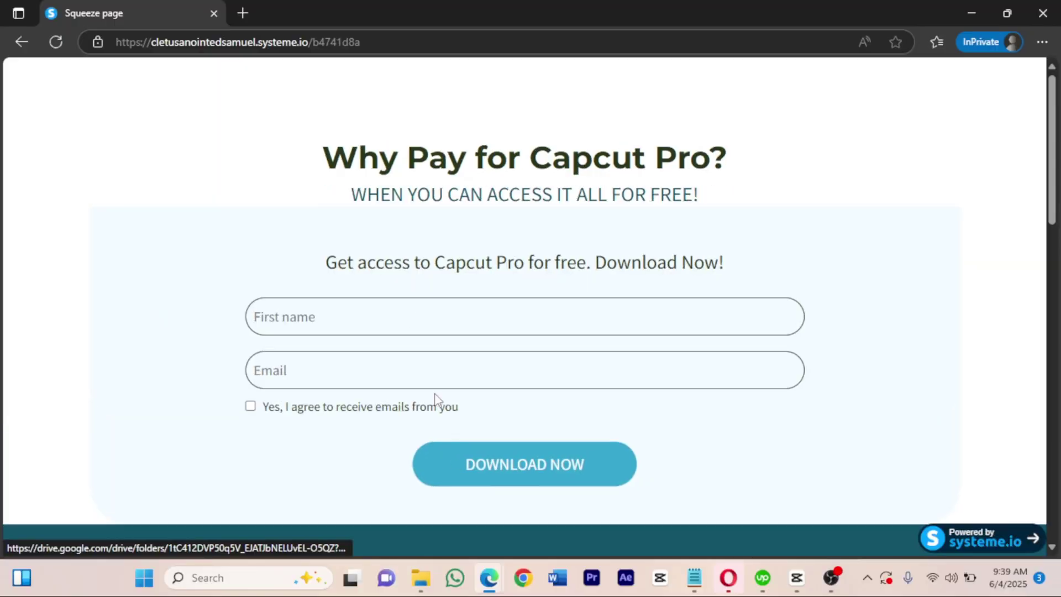
# Fill in the first name and e-mail, agree to receive emails, and request the CapCut Pro download.
pyautogui.click(409, 317)
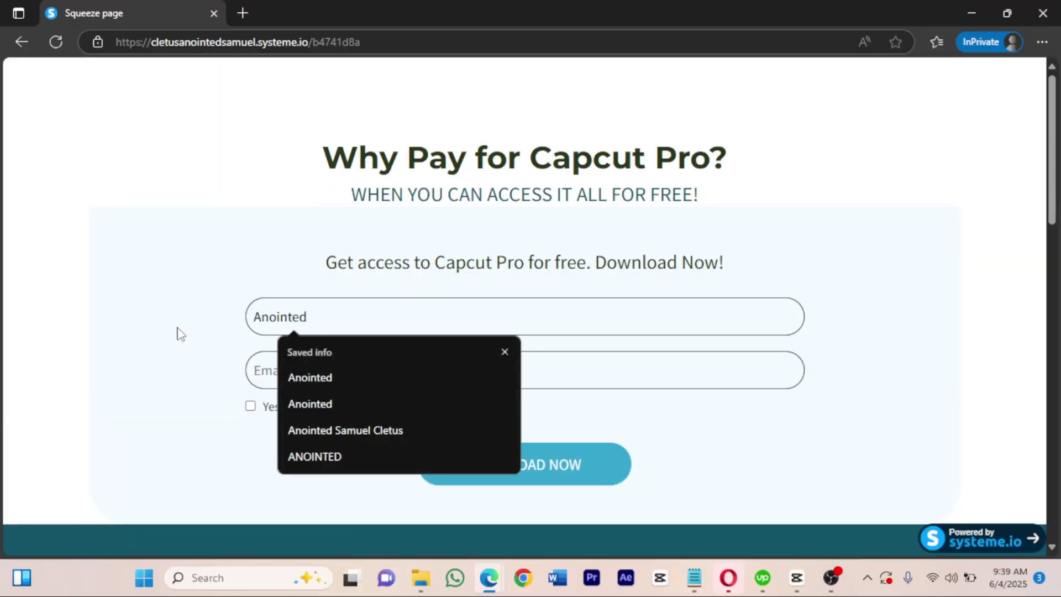
pyautogui.click(266, 371)
pyautogui.click(332, 184)
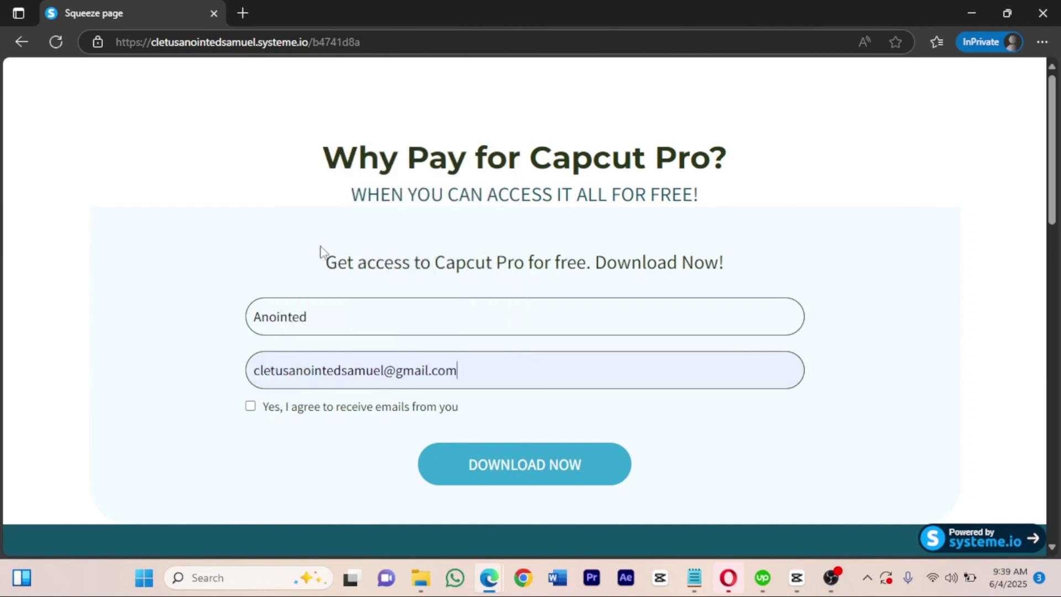
pyautogui.click(483, 463)
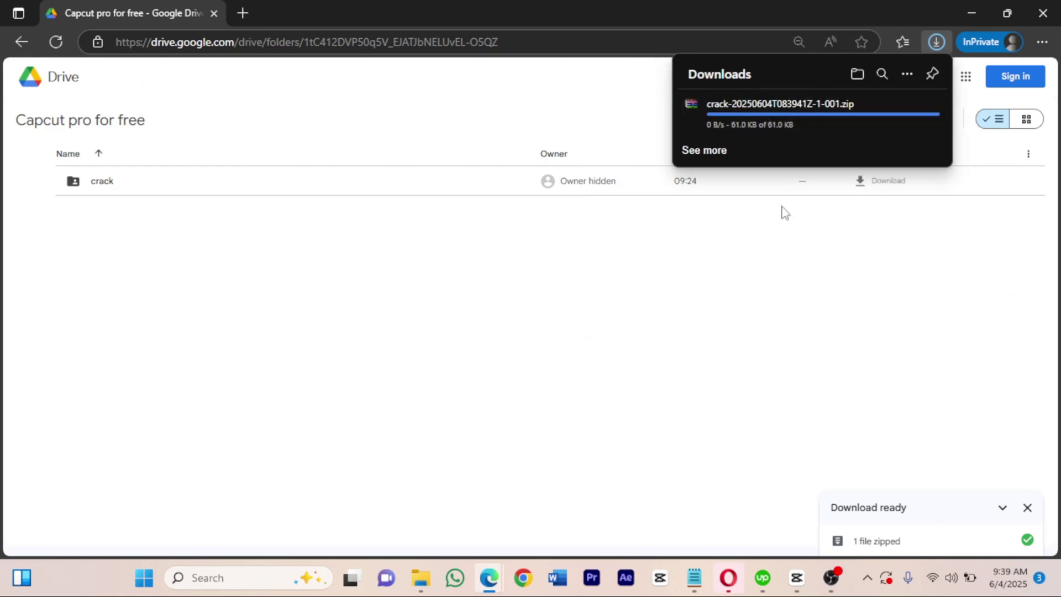
# Open the downloaded crack zip archive and extract its contents.
pyautogui.click(791, 111)
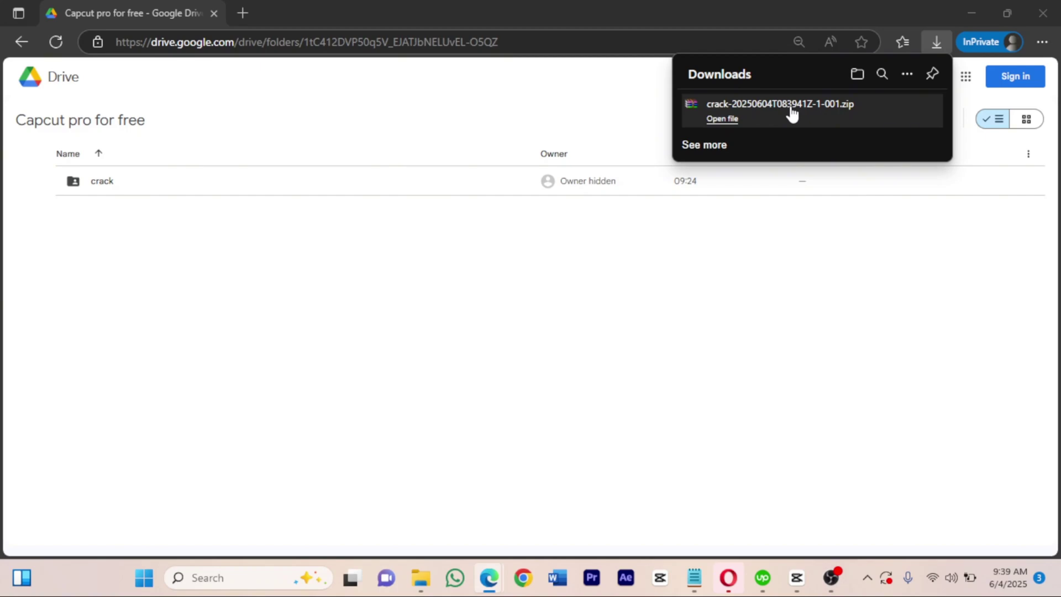
pyautogui.click(555, 189)
pyautogui.click(122, 103)
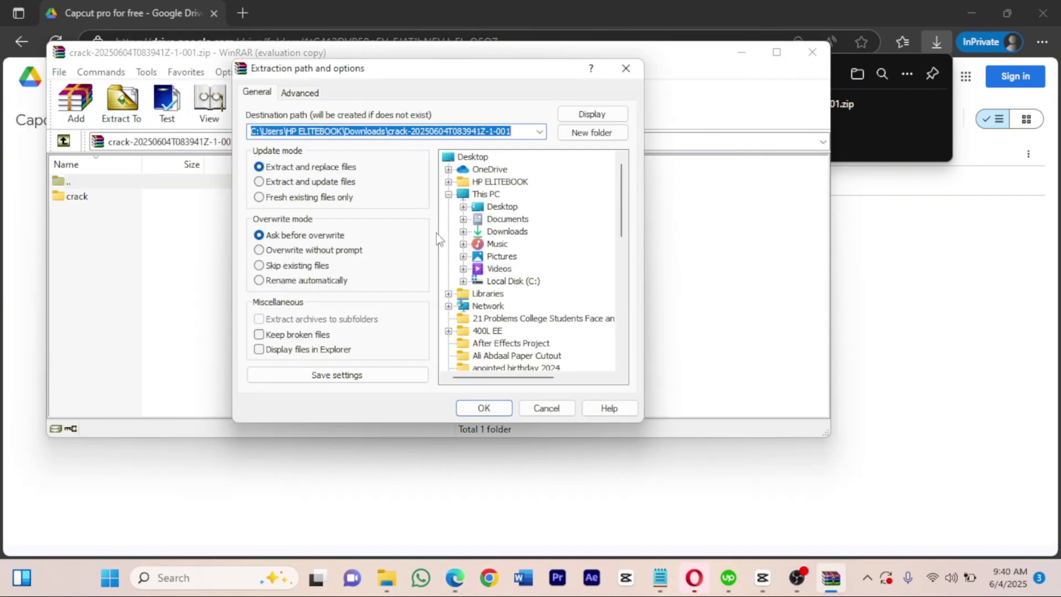
pyautogui.click(496, 409)
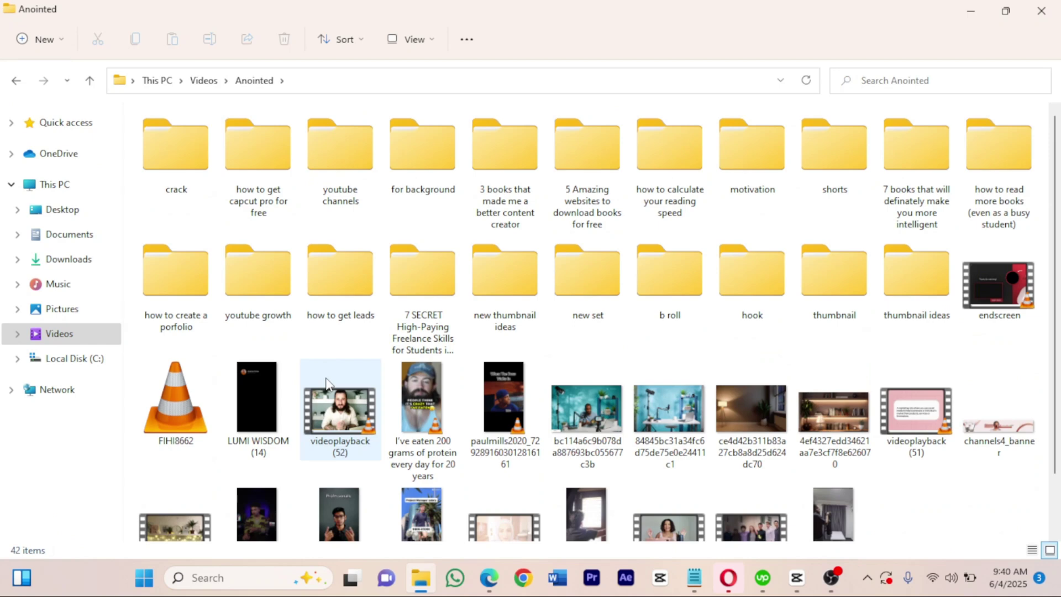
# Open the extracted crack folder in File Explorer and look over its files.
pyautogui.doubleClick(166, 157)
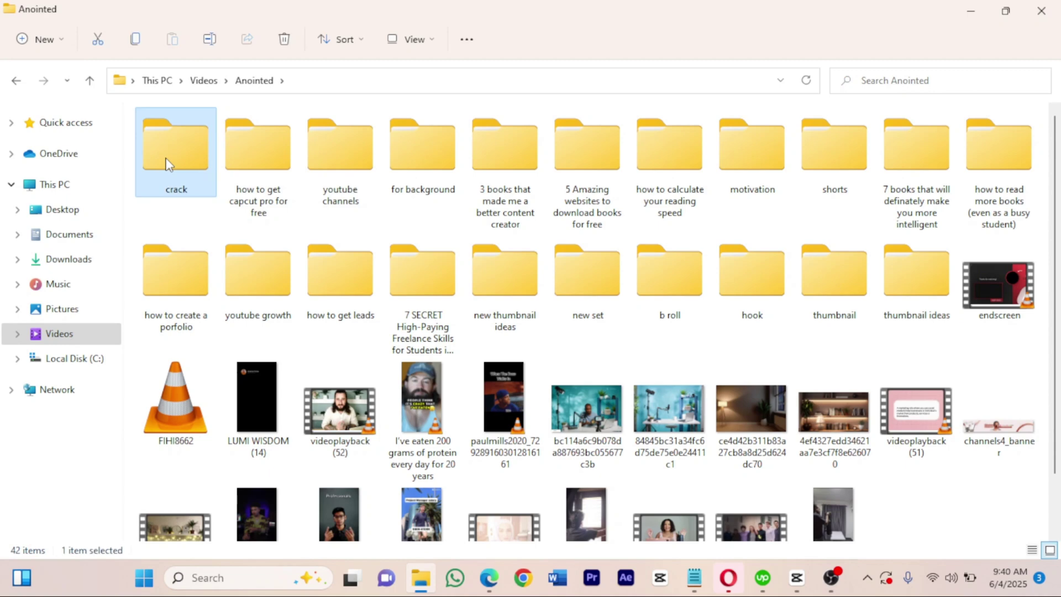
pyautogui.moveTo(161, 249); pyautogui.dragTo(276, 254)
pyautogui.moveTo(481, 257); pyautogui.dragTo(210, 182)
pyautogui.click(227, 269)
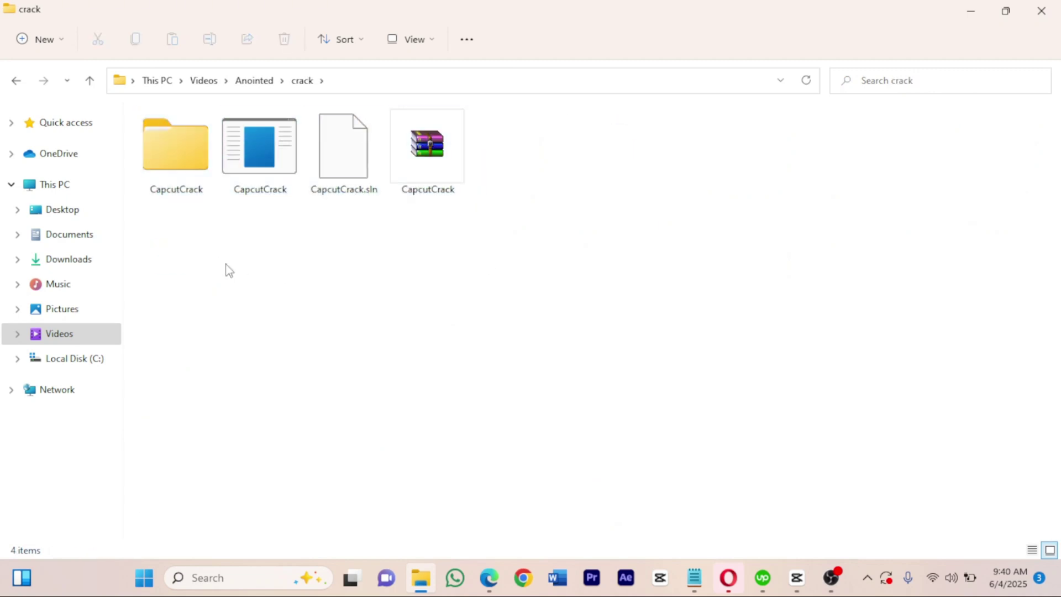
# Switch to CapCut, create a project and place the imported IMG_5682.MOV at the start of the timeline.
pyautogui.click(797, 578)
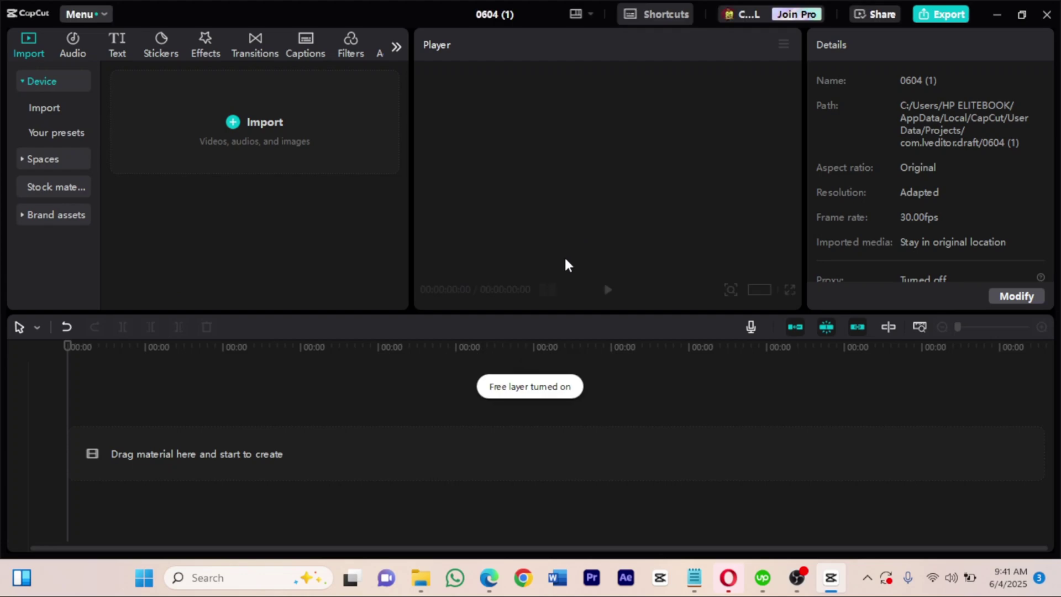
pyautogui.click(257, 121)
pyautogui.click(206, 46)
pyautogui.doubleClick(506, 340)
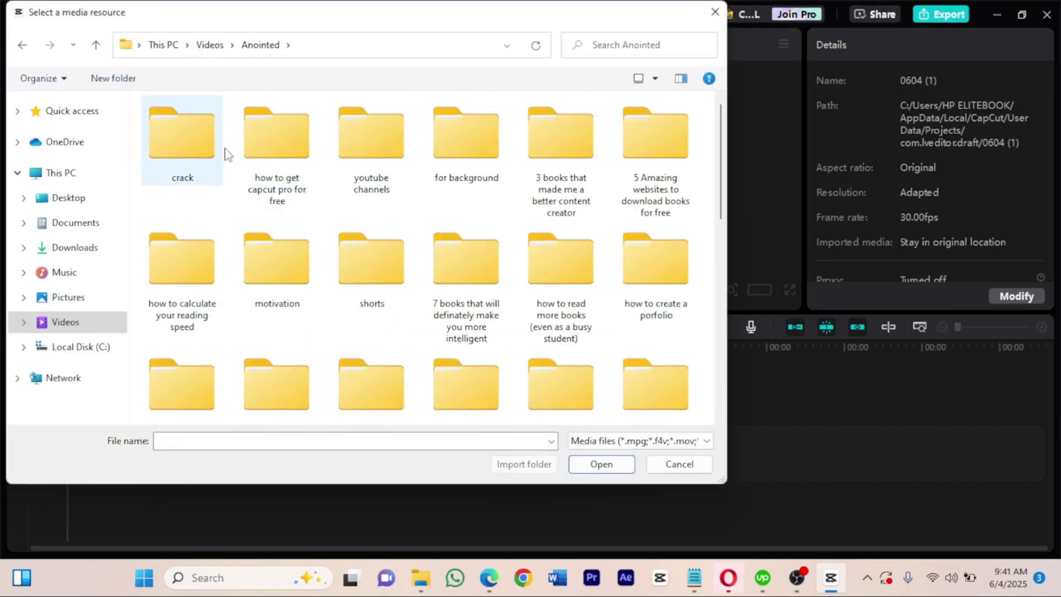
pyautogui.doubleClick(221, 148)
pyautogui.doubleClick(192, 142)
pyautogui.moveTo(161, 178); pyautogui.dragTo(176, 439)
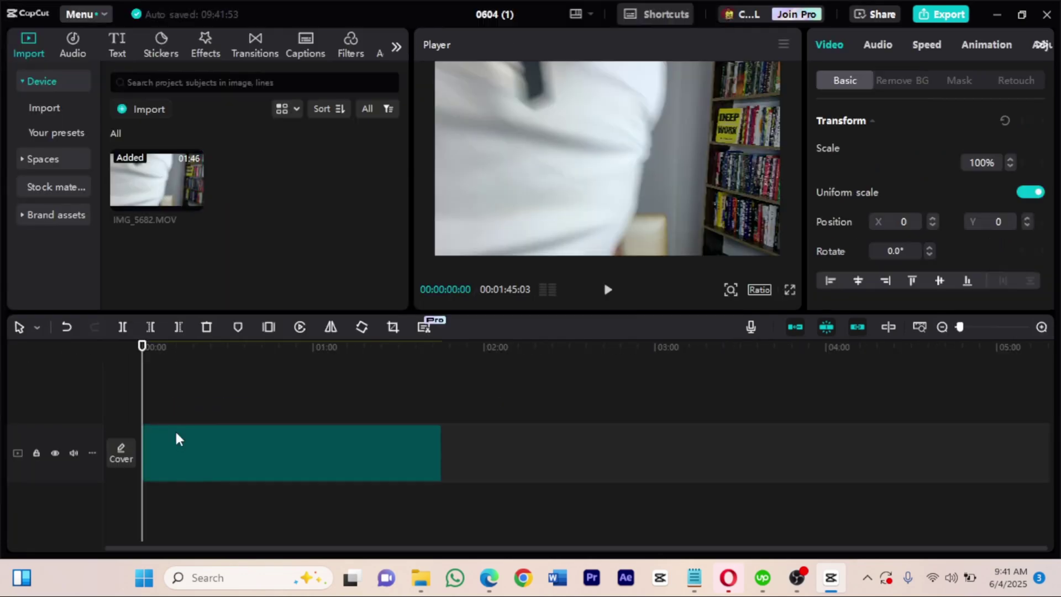
# Fine-tune the basic colour and lightness adjustments of the IMG_5682.MOV clip, judging them on a frame around 1:07.
pyautogui.click(189, 400)
pyautogui.click(335, 450)
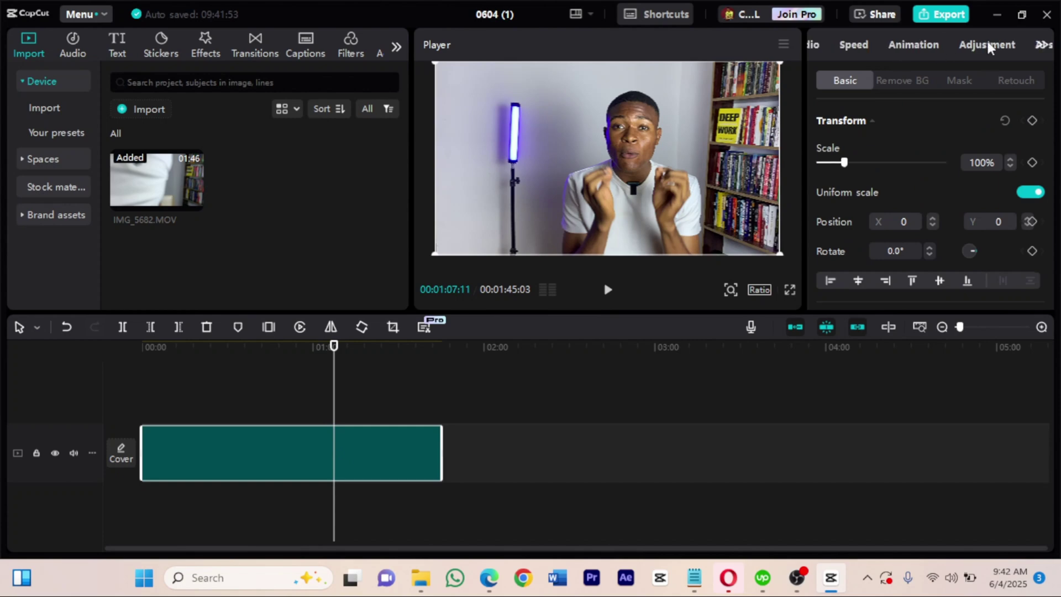
pyautogui.click(988, 45)
pyautogui.moveTo(881, 189); pyautogui.dragTo(858, 189)
pyautogui.moveTo(882, 224); pyautogui.dragTo(905, 225)
pyautogui.moveTo(882, 260); pyautogui.dragTo(909, 260)
pyautogui.scroll(-3, 908, 261)
pyautogui.moveTo(881, 224)
pyautogui.mouseDown()
pyautogui.moveTo(896, 227)
pyautogui.moveTo(883, 228)
pyautogui.mouseUp()
pyautogui.scroll(-7, 883, 229)
pyautogui.moveTo(820, 147); pyautogui.dragTo(831, 147)
# Play the footage from the start and trim the opening moments off the clip.
pyautogui.click(178, 400)
pyautogui.click(139, 407)
pyautogui.hotkey('ctrl', '=')
pyautogui.press('space')
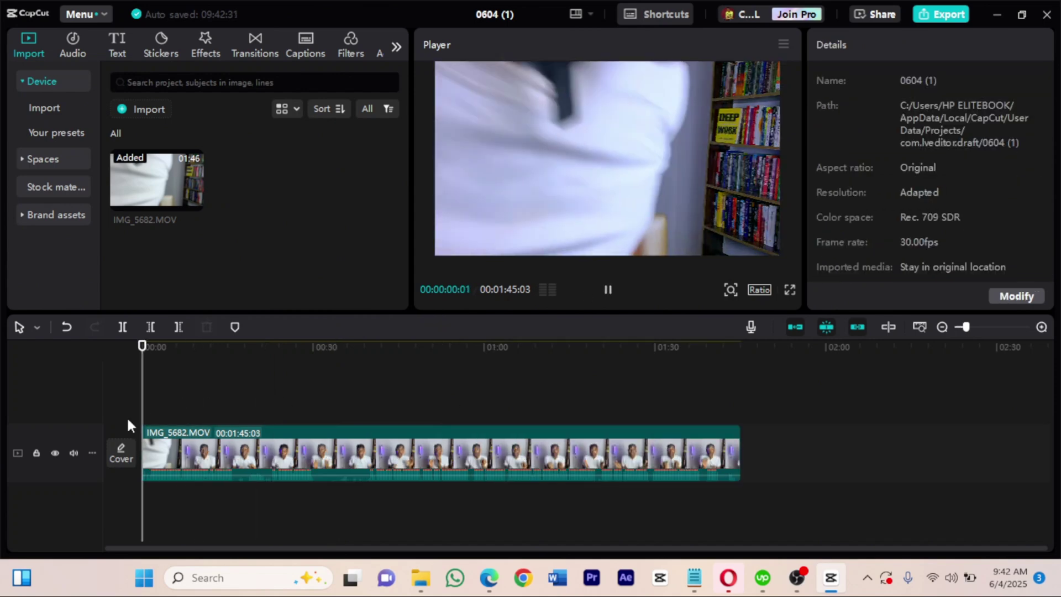
pyautogui.scroll(3, 128, 426)
pyautogui.click(275, 431)
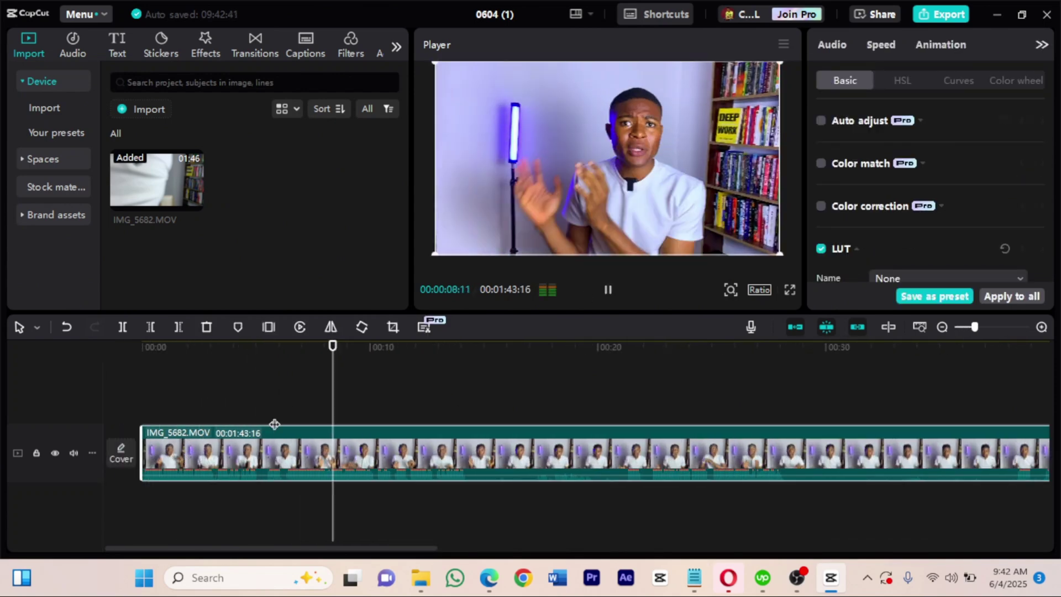
# Split the clip at about 14:10 and cut out the footage from there to 22:11.
pyautogui.click(460, 419)
pyautogui.press('space')
pyautogui.click(469, 417)
pyautogui.hotkey('ctrl', 'b')
pyautogui.click(644, 408)
pyautogui.press('space')
pyautogui.click(628, 414)
pyautogui.click(652, 418)
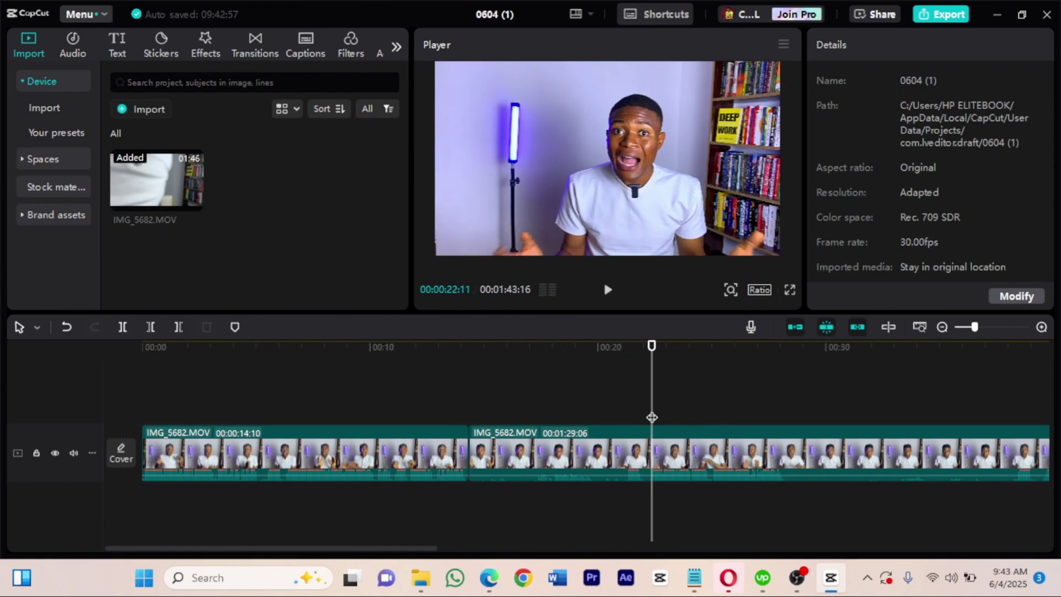
pyautogui.press('q')
# Play on, split the footage at about 20:06 and cut out about 14 seconds after the split.
pyautogui.press('space')
pyautogui.click(601, 500)
pyautogui.hotkey('ctrl', 'b')
pyautogui.click(836, 493)
pyautogui.press('space')
pyautogui.hscroll(5, 863, 495)
pyautogui.click(915, 503)
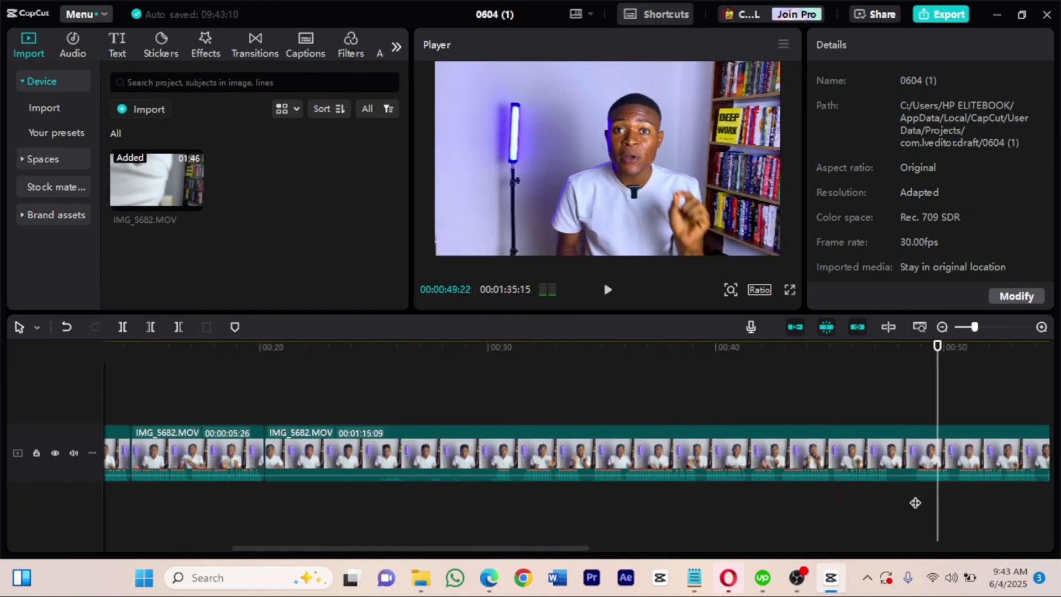
pyautogui.click(590, 494)
pyautogui.press('q')
# Review the next section, split it at about 28:15 and cut out about 37 seconds after the split.
pyautogui.press('space')
pyautogui.click(377, 496)
pyautogui.click(474, 495)
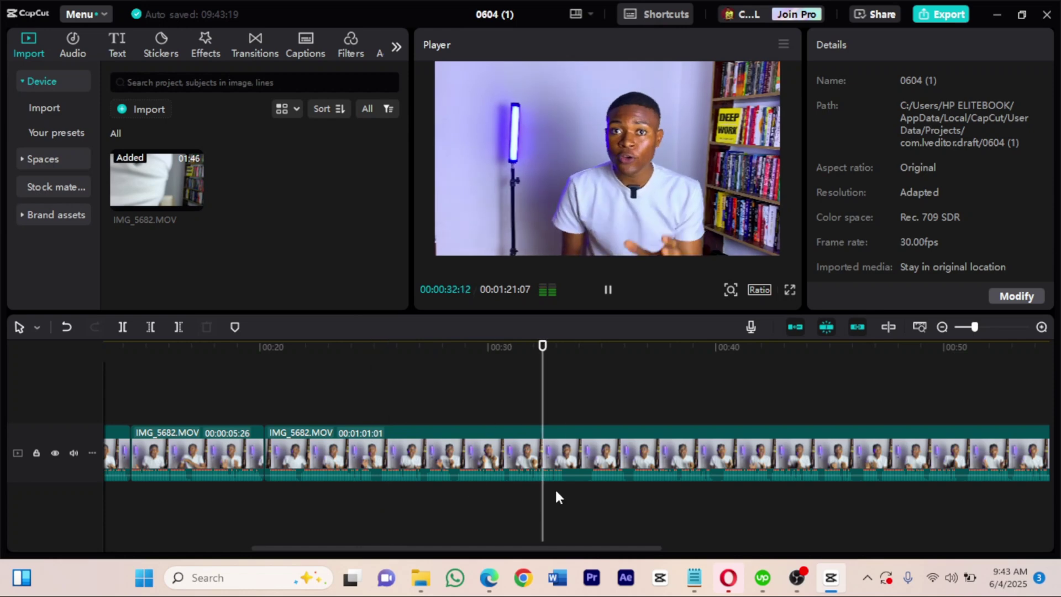
pyautogui.click(454, 498)
pyautogui.hotkey('ctrl', 'b')
pyautogui.hscroll(3, 796, 499)
pyautogui.click(806, 499)
pyautogui.press('space')
pyautogui.hscroll(4, 863, 506)
pyautogui.click(902, 514)
pyautogui.press('q')
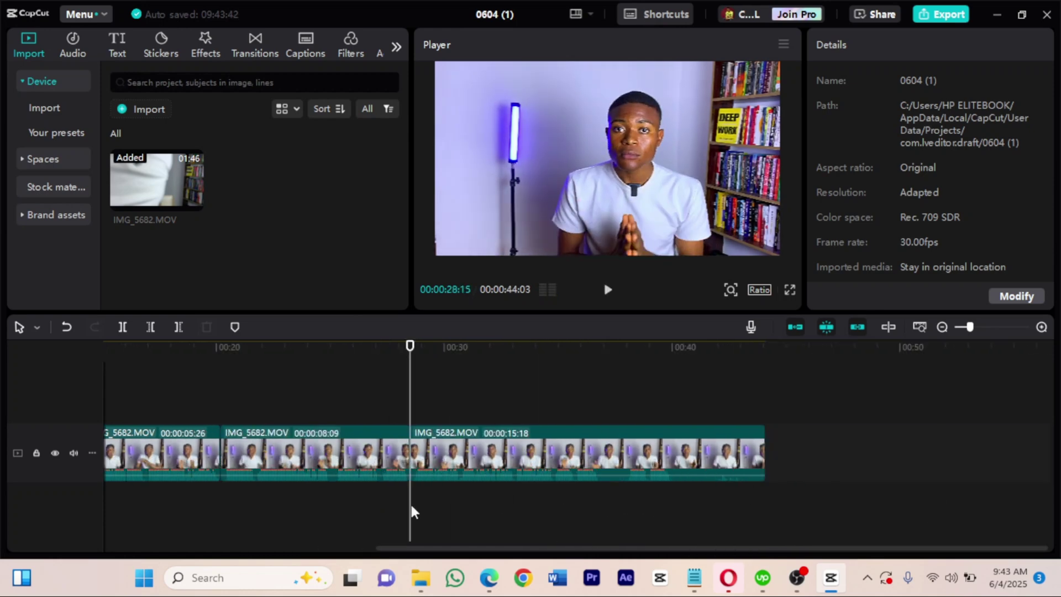
# Split the last clip about 6 seconds after its start and cut out about 7 seconds following the split.
pyautogui.click(389, 505)
pyautogui.press('space')
pyautogui.hscroll(-2, 479, 497)
pyautogui.click(670, 497)
pyautogui.hotkey('ctrl', 'b')
pyautogui.click(832, 500)
pyautogui.press('q')
pyautogui.press('space')
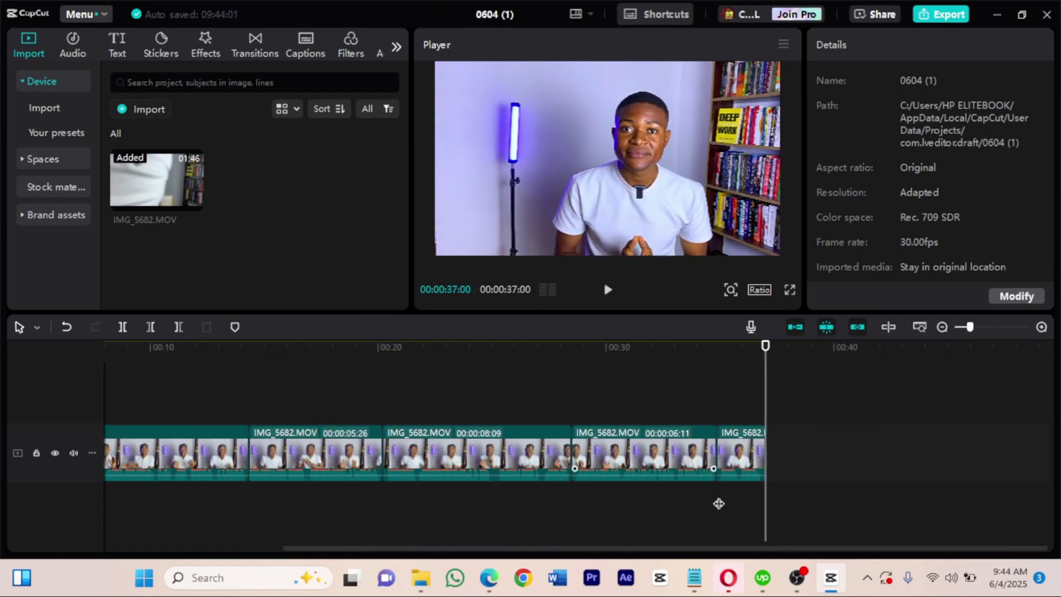
# Return to the start of the timeline and generate auto captions with English as the spoken language.
pyautogui.moveTo(734, 395); pyautogui.dragTo(165, 472)
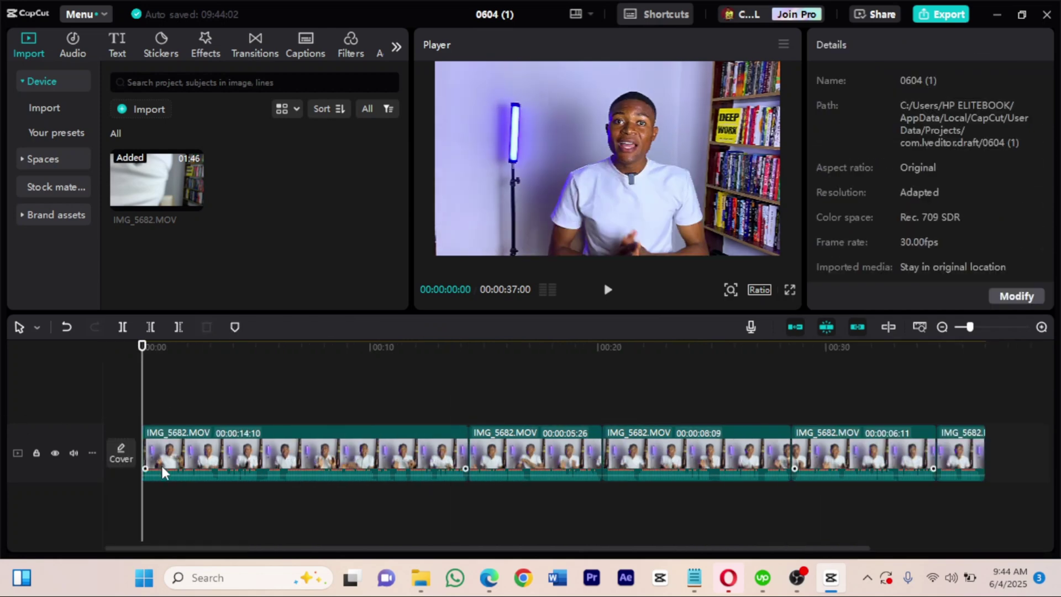
pyautogui.click(164, 473)
pyautogui.click(116, 43)
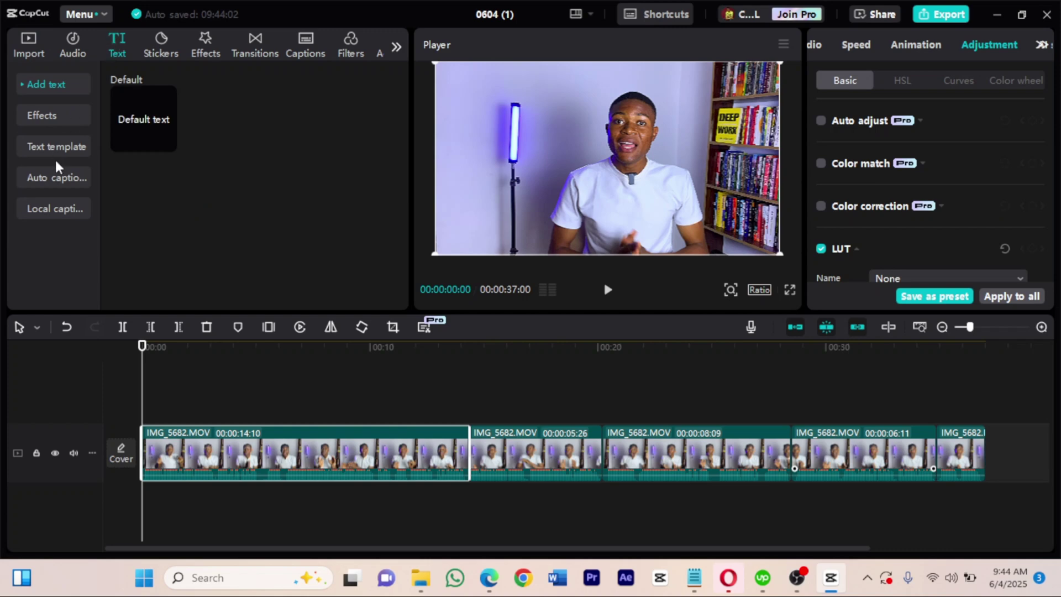
pyautogui.click(57, 176)
pyautogui.click(386, 296)
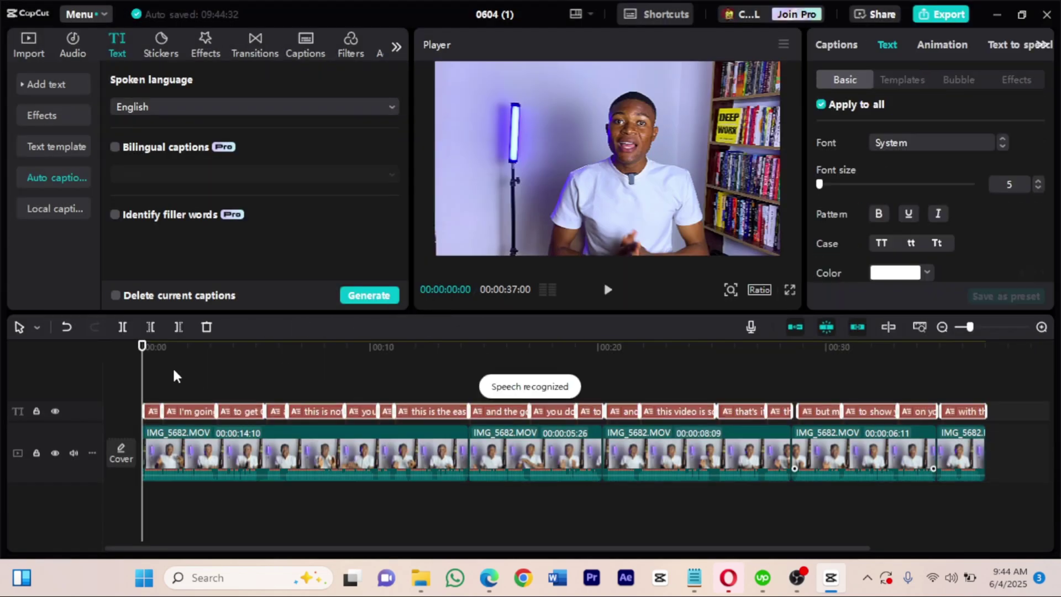
# Select the caption "to get CapCut Pro for free" and look through the available In animations.
pyautogui.moveTo(142, 376); pyautogui.dragTo(276, 390)
pyautogui.click(238, 393)
pyautogui.click(239, 411)
pyautogui.click(937, 48)
pyautogui.scroll(-2, 912, 213)
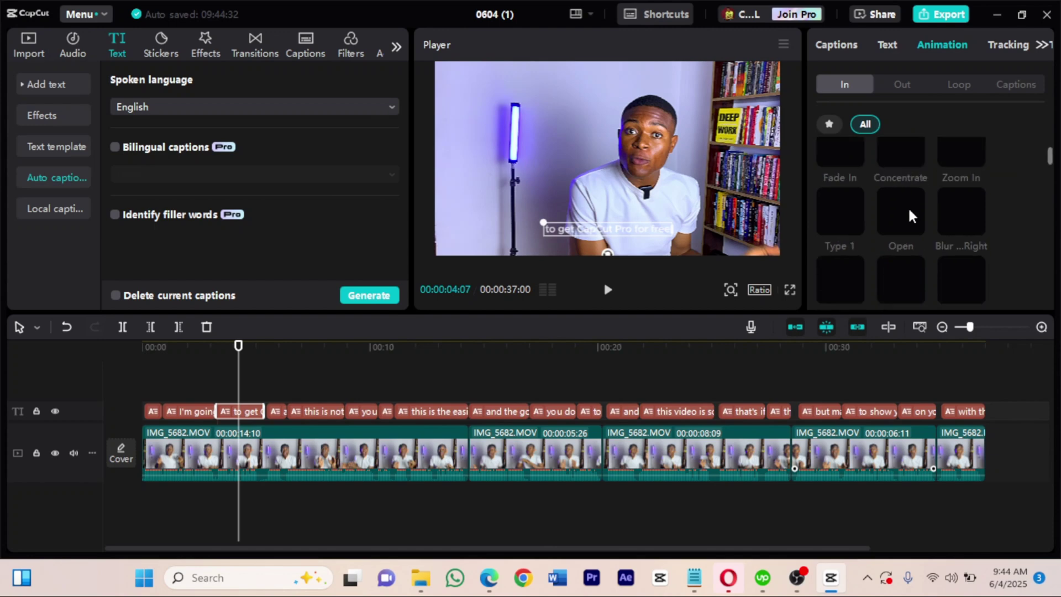
pyautogui.scroll(1, 918, 217)
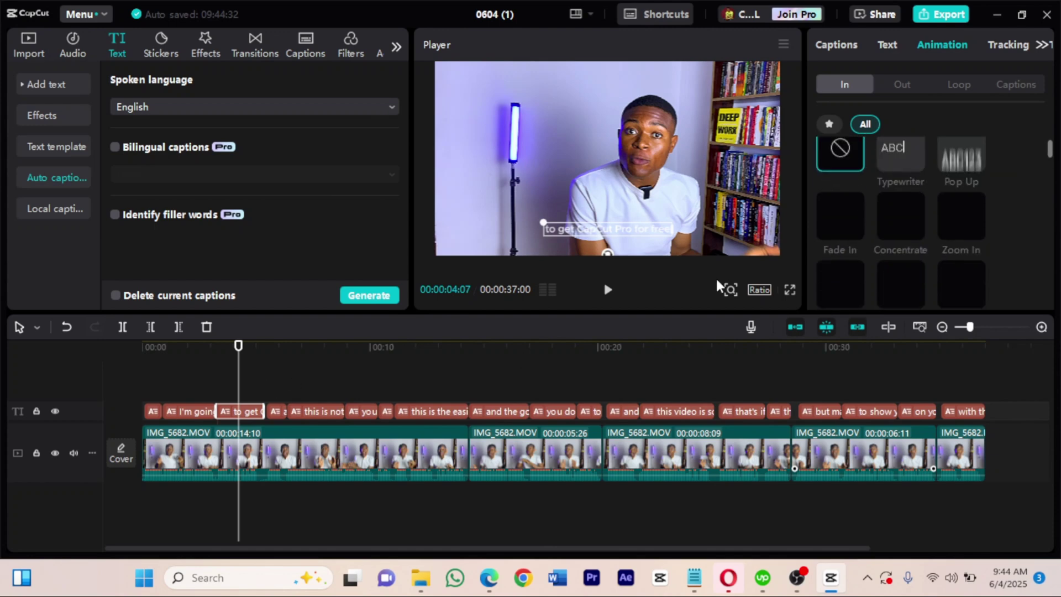
pyautogui.scroll(-5, 927, 243)
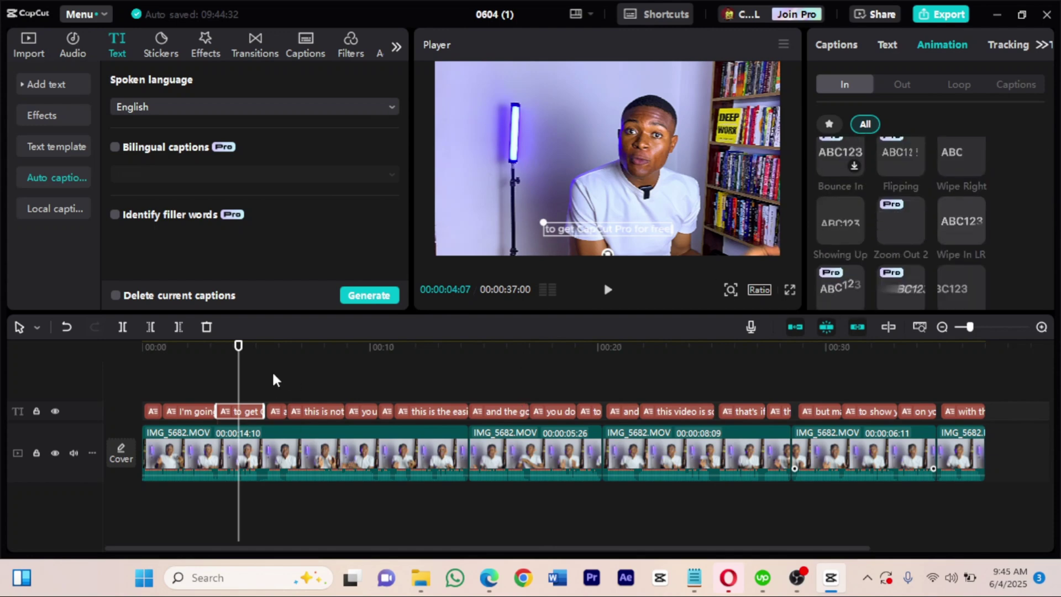
# Set all captions to the Montserrat font, enlarge them in the preview and play the video from the start.
pyautogui.click(886, 47)
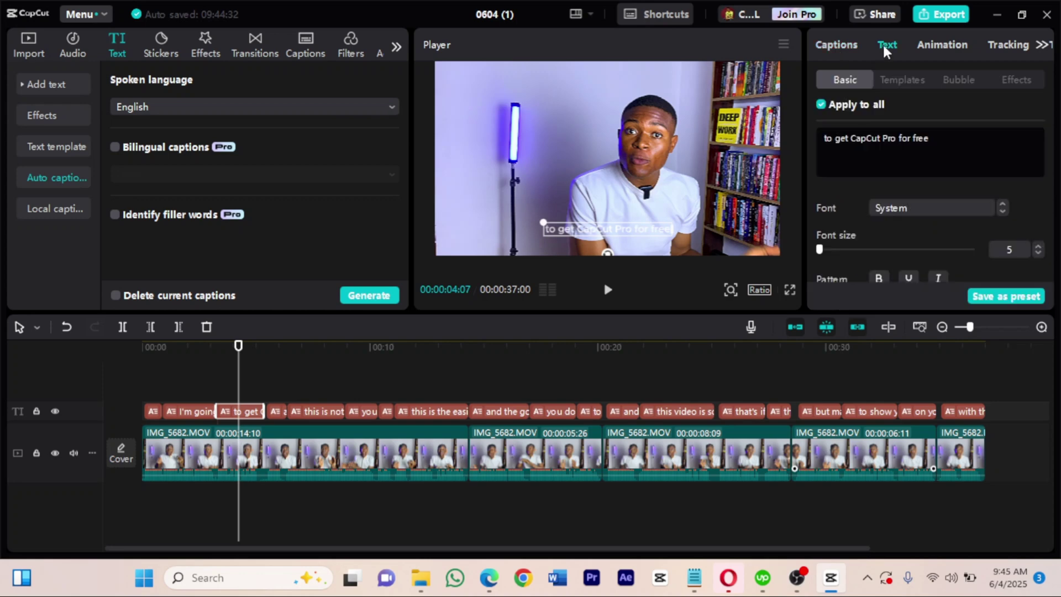
pyautogui.click(891, 210)
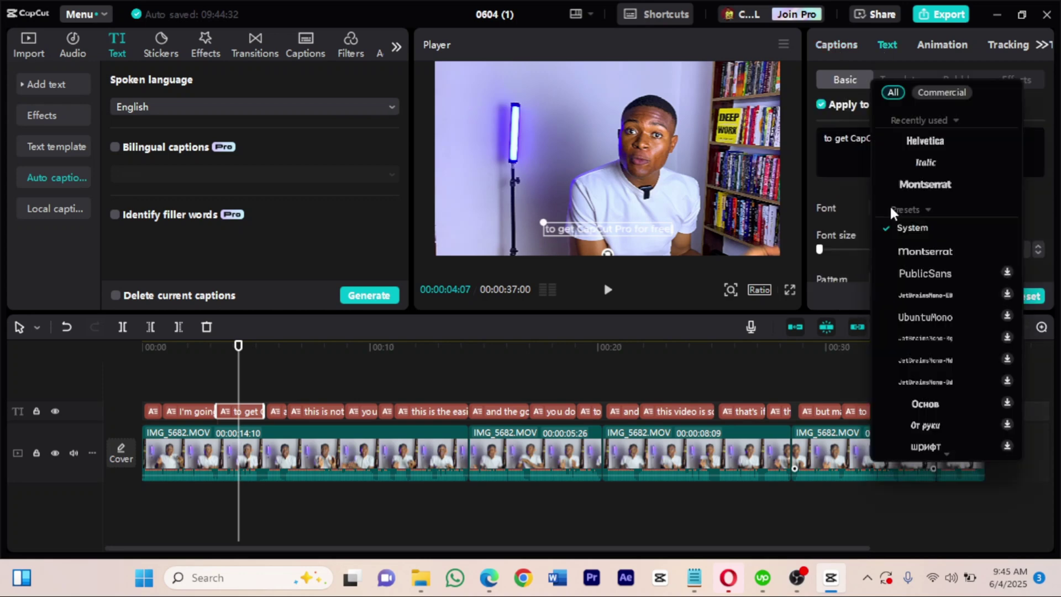
pyautogui.click(936, 187)
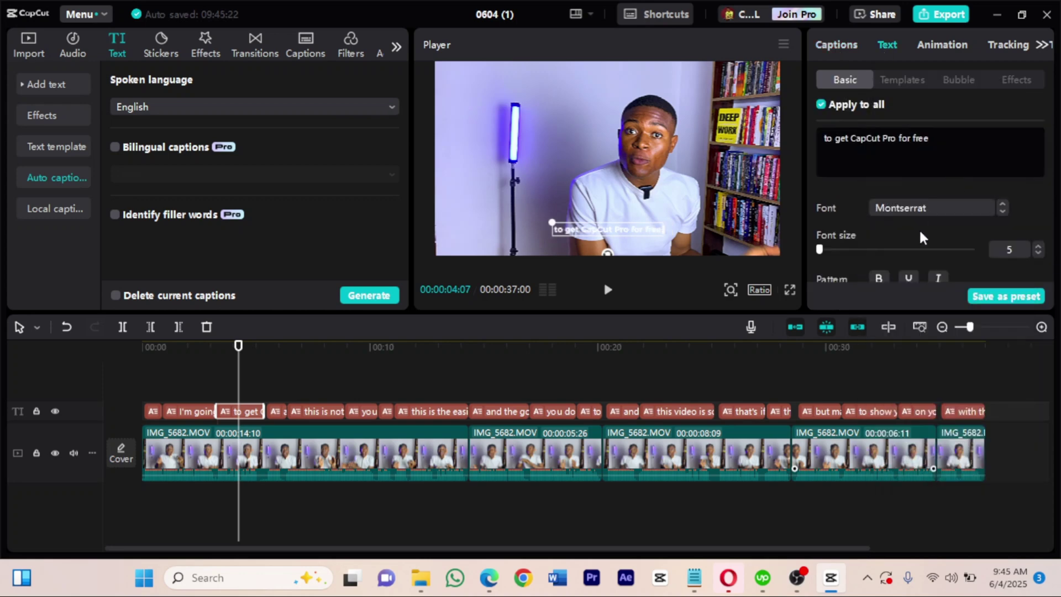
pyautogui.scroll(-3, 923, 238)
pyautogui.moveTo(553, 222); pyautogui.dragTo(519, 213)
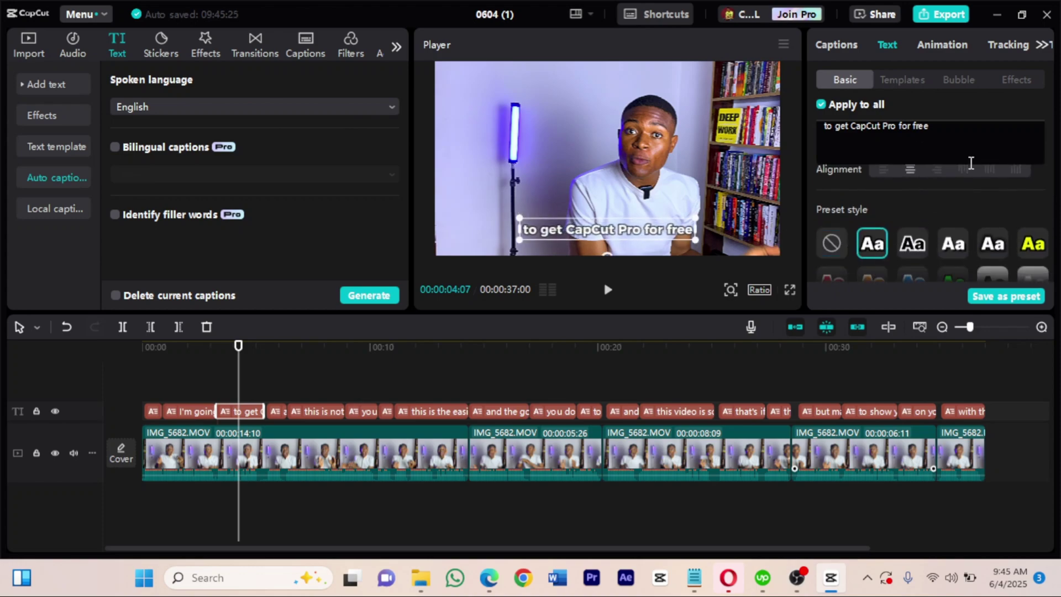
pyautogui.scroll(-5, 971, 165)
pyautogui.click(126, 406)
pyautogui.press('space')
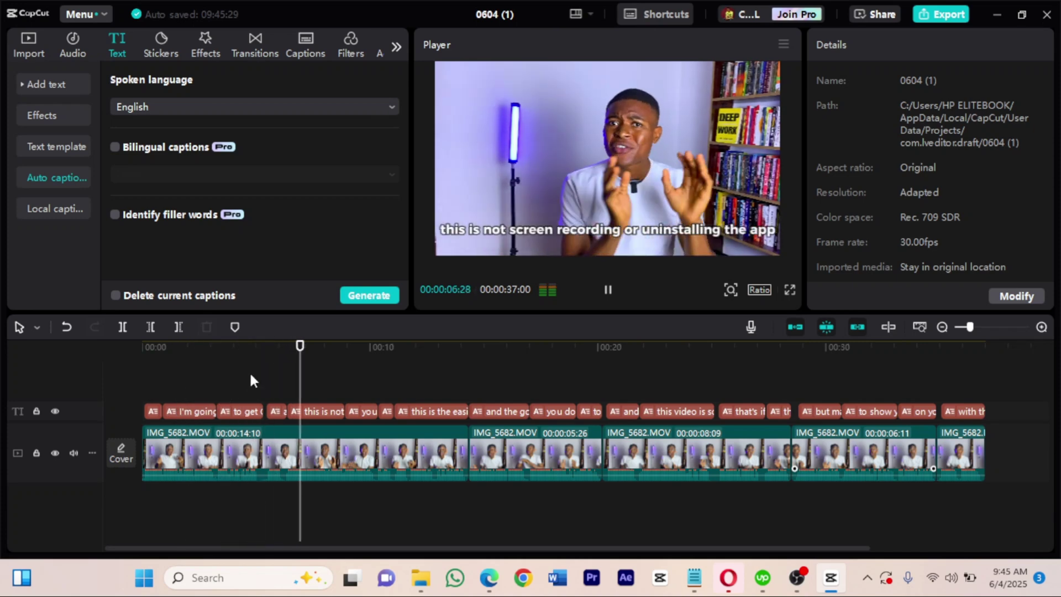
# Add the Camera transition Pull in at the first cut and Pull Out at the second cut.
pyautogui.click(418, 411)
pyautogui.click(255, 50)
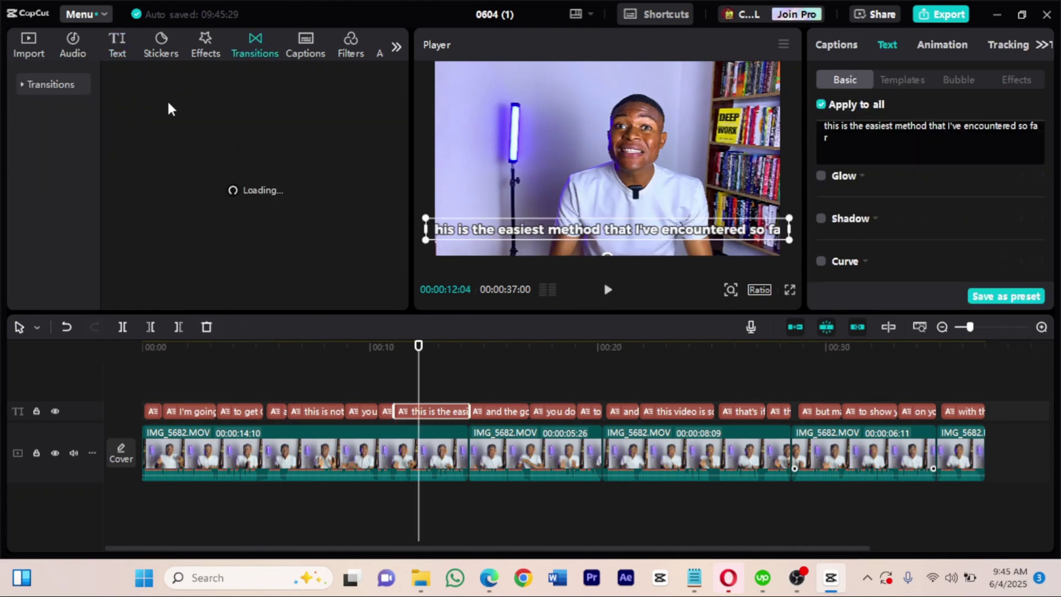
pyautogui.scroll(-1, 266, 163)
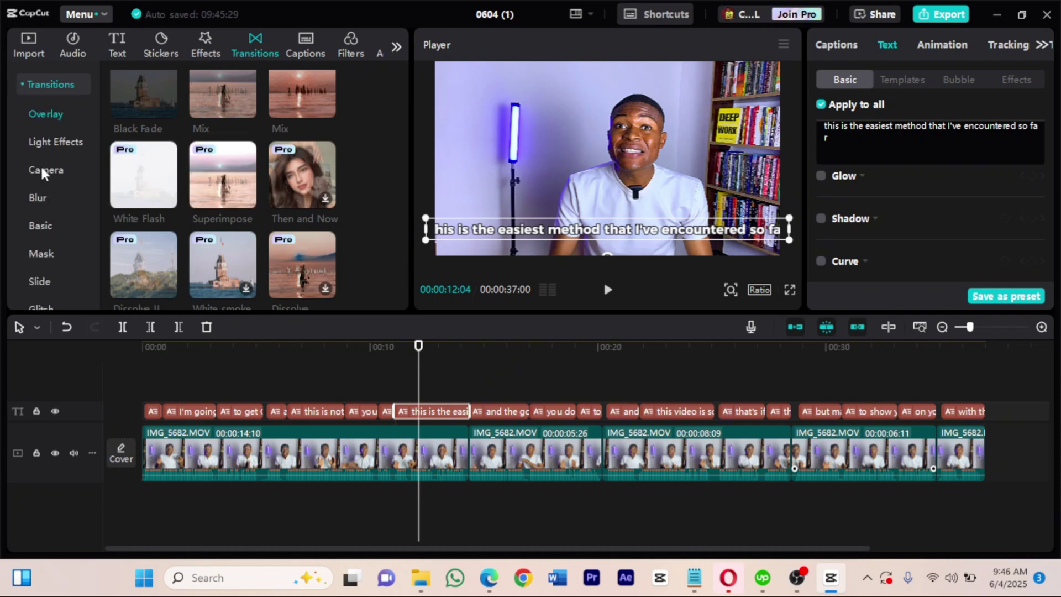
pyautogui.click(44, 172)
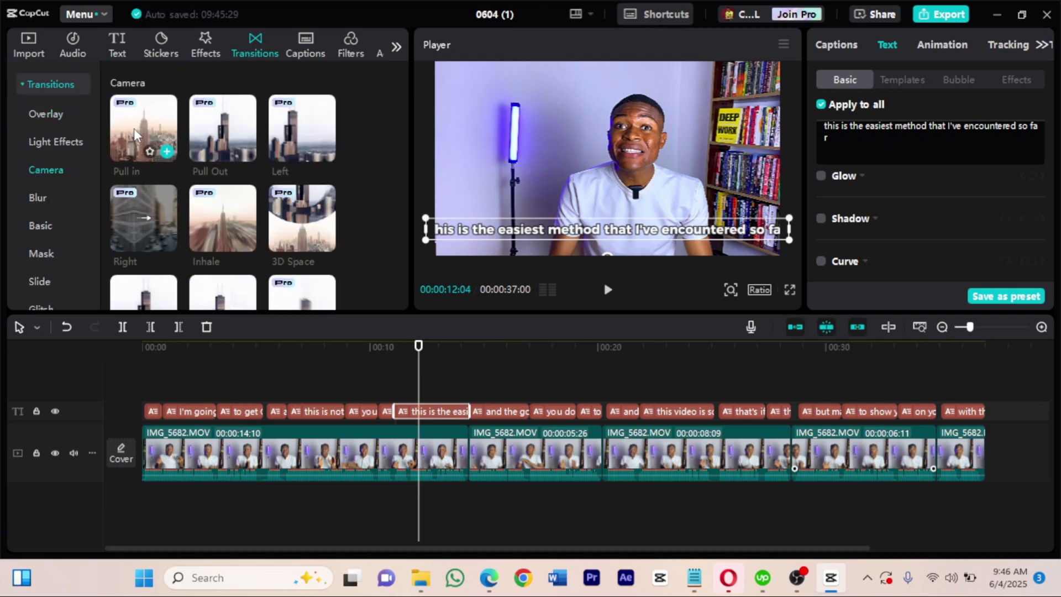
pyautogui.moveTo(433, 440); pyautogui.dragTo(465, 455)
pyautogui.moveTo(221, 150); pyautogui.dragTo(600, 460)
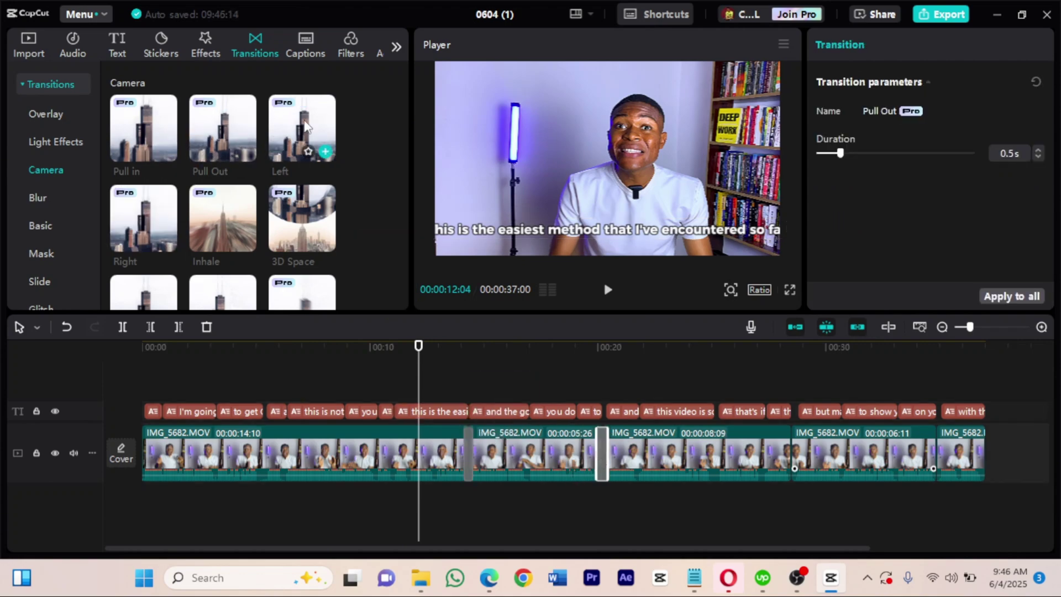
# Add the Basic transition Blink at the third cut, between the third and fourth clips.
pyautogui.click(48, 233)
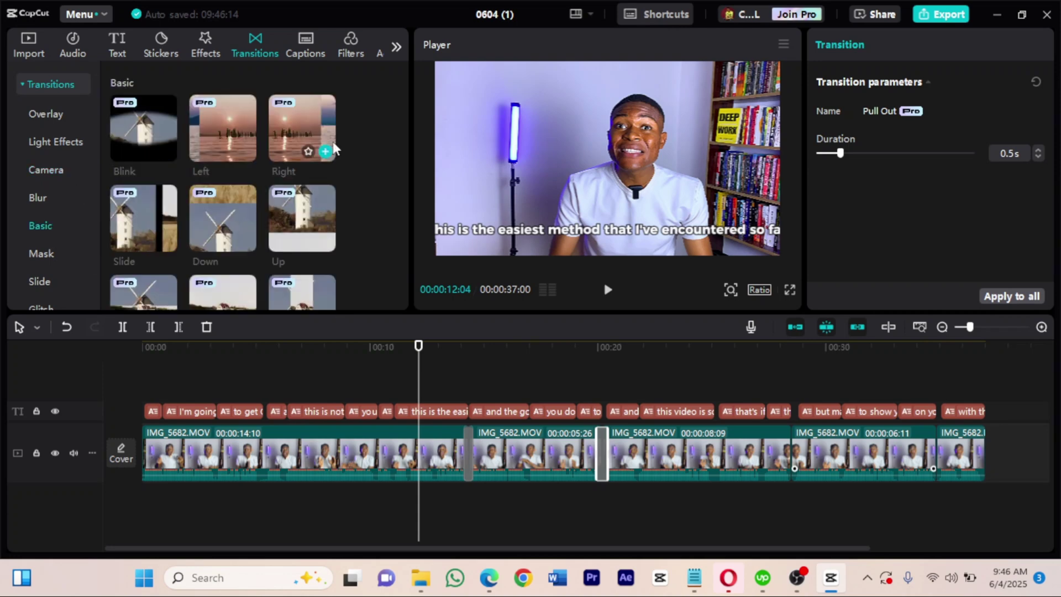
pyautogui.scroll(-3, 319, 204)
pyautogui.scroll(3, 309, 199)
pyautogui.moveTo(174, 127); pyautogui.dragTo(791, 455)
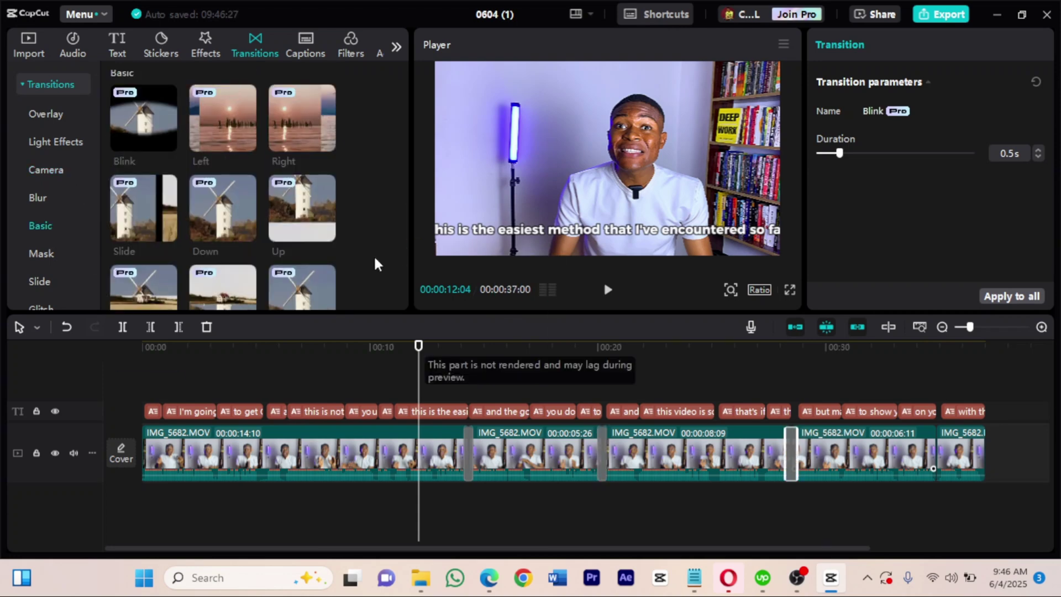
# Add the Mask transition Comparison II at the fourth cut, between the fourth and fifth clips.
pyautogui.click(60, 258)
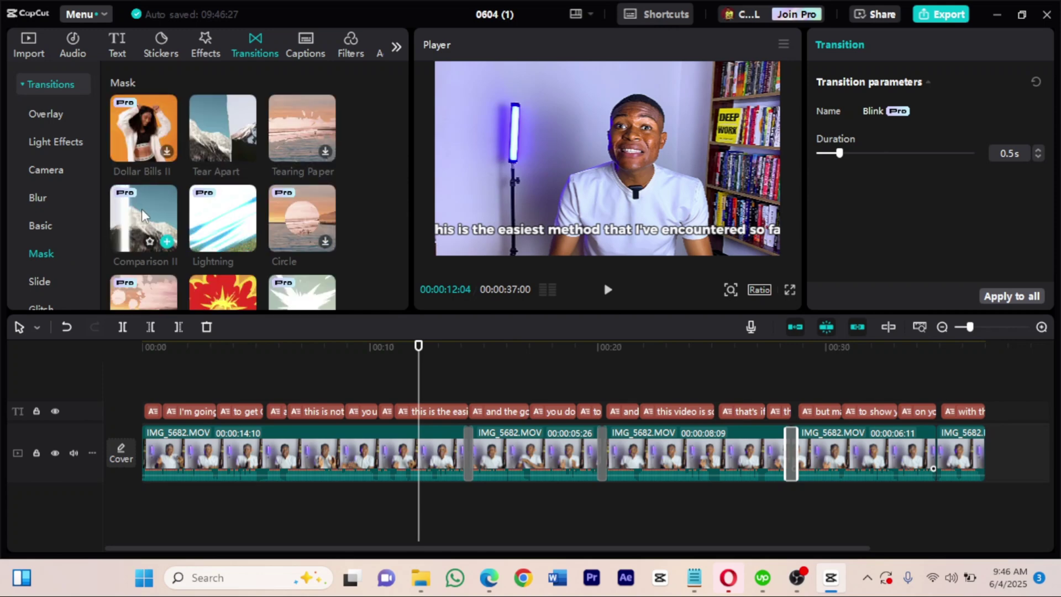
pyautogui.moveTo(934, 458); pyautogui.dragTo(936, 455)
pyautogui.press('space')
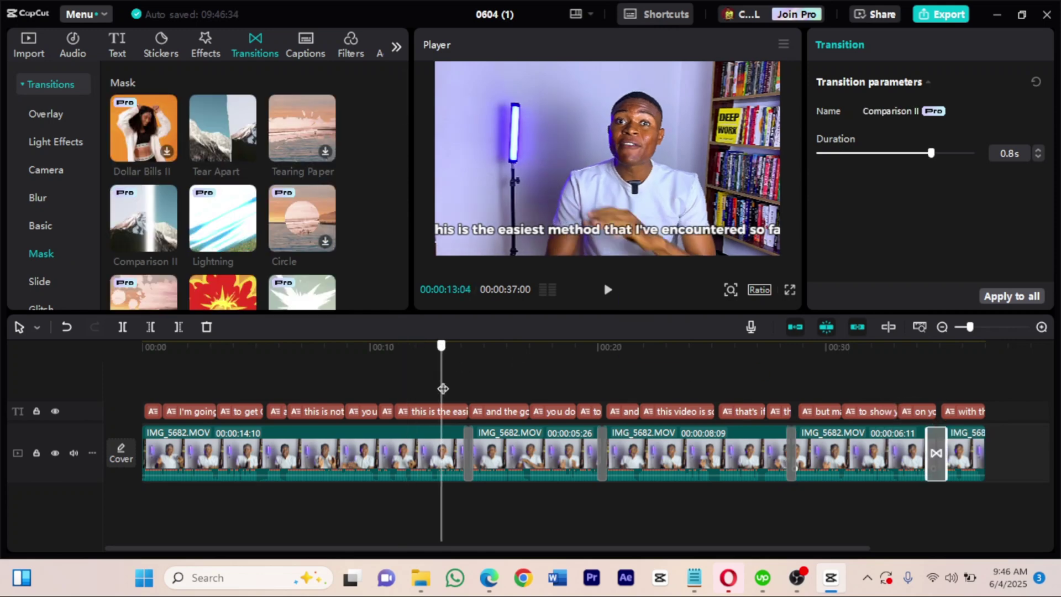
pyautogui.moveTo(466, 396); pyautogui.dragTo(352, 381)
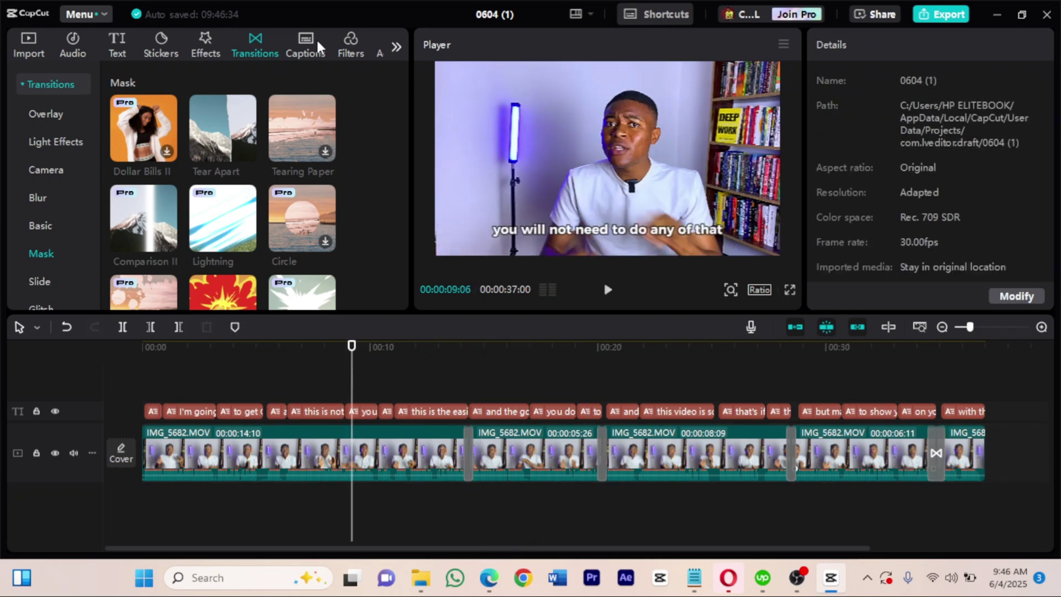
# Add the Life filter Clear on its own track and stretch it over the whole length of the video.
pyautogui.click(350, 47)
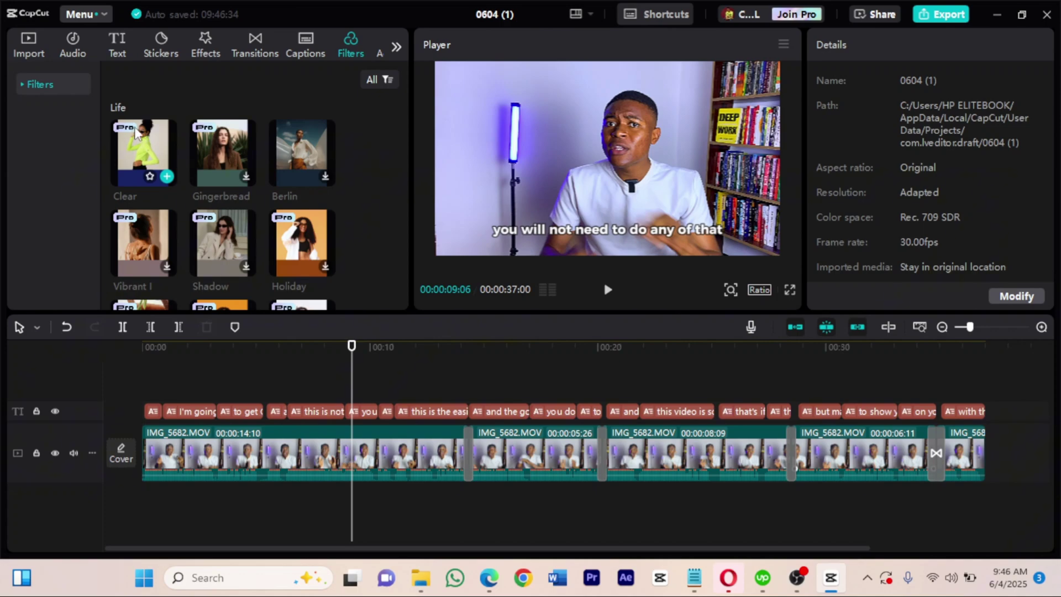
pyautogui.moveTo(136, 132); pyautogui.dragTo(979, 414)
pyautogui.moveTo(469, 387); pyautogui.dragTo(143, 408)
pyautogui.scroll(-1, 215, 193)
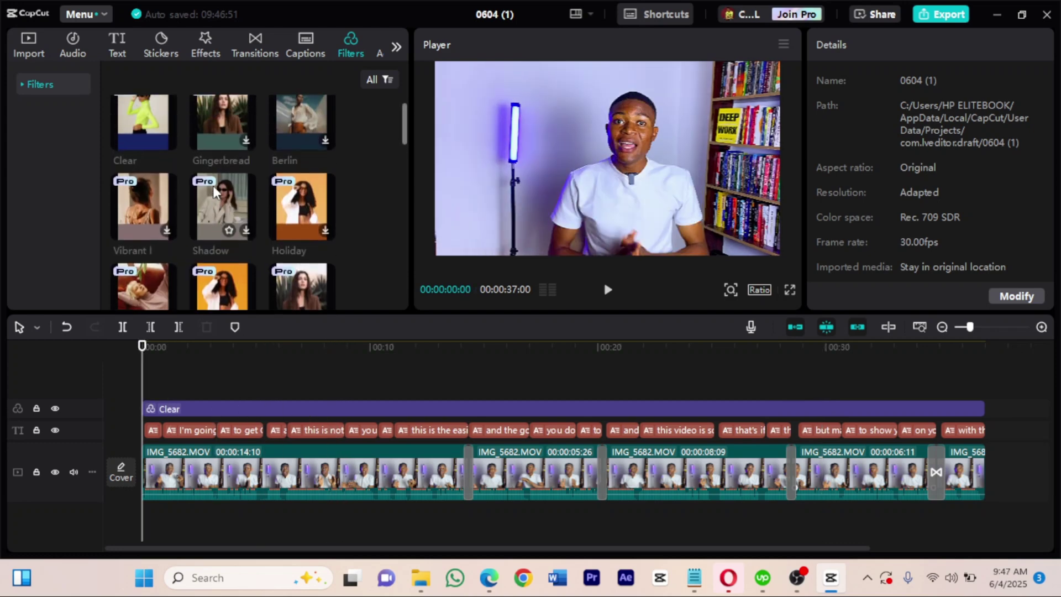
# Browse the Beats music and add the track Beats beneath the video, starting at the beginning of the timeline.
pyautogui.click(72, 49)
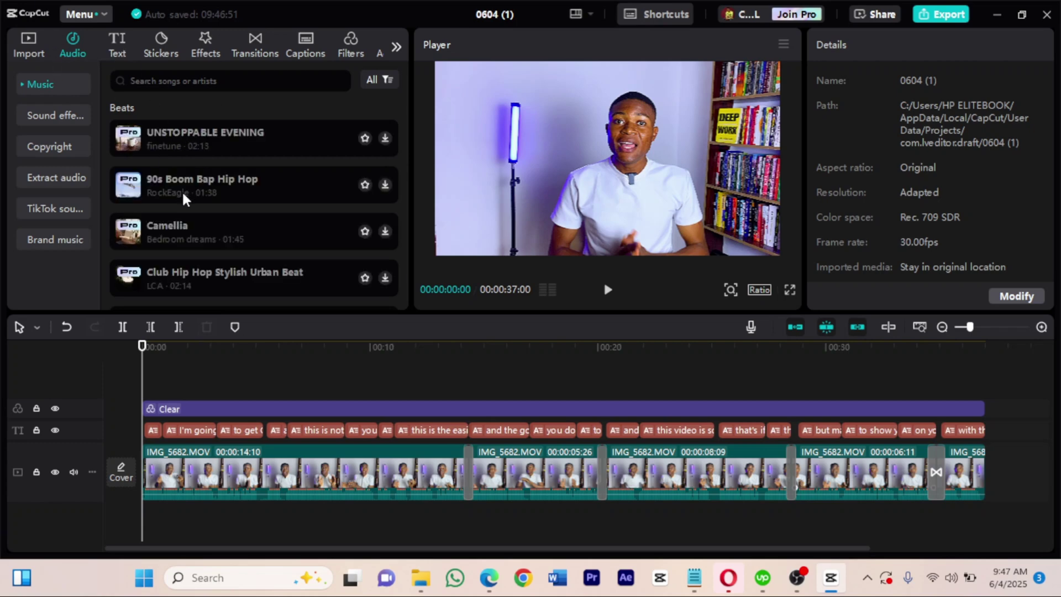
pyautogui.scroll(-1, 185, 199)
pyautogui.scroll(1, 166, 183)
pyautogui.scroll(-10, 185, 171)
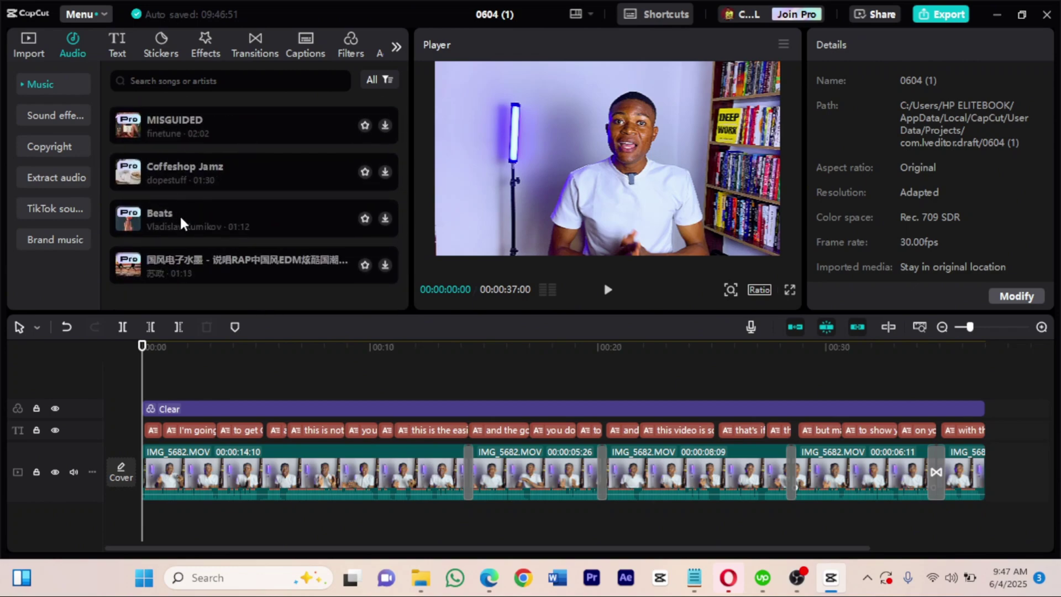
pyautogui.moveTo(183, 224); pyautogui.dragTo(146, 531)
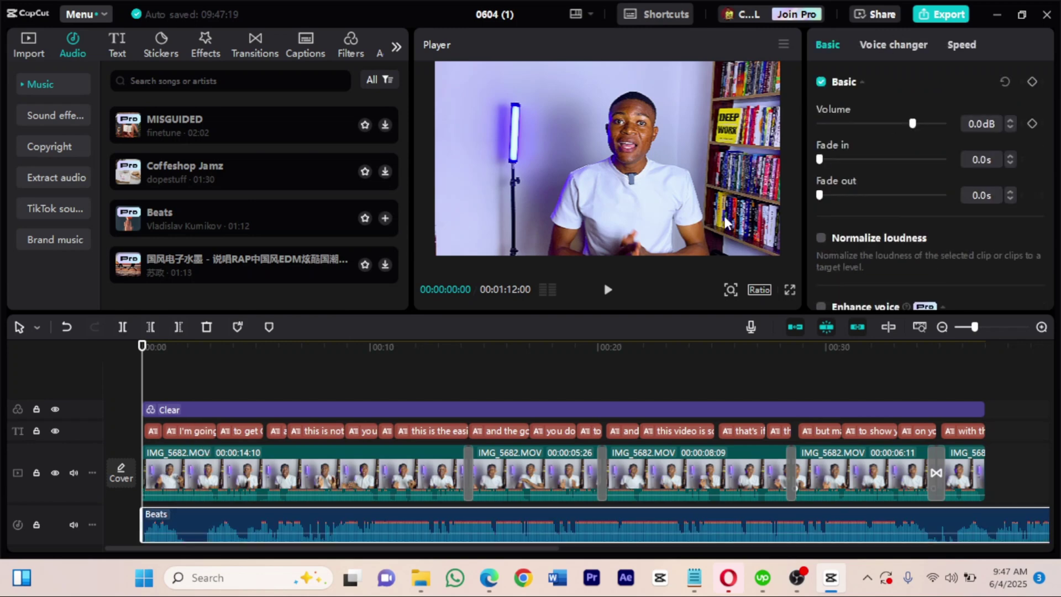
# Lower the volume of the Beats music track to -23.0 dB and play the video from the start.
pyautogui.moveTo(892, 123); pyautogui.dragTo(877, 130)
pyautogui.press('space')
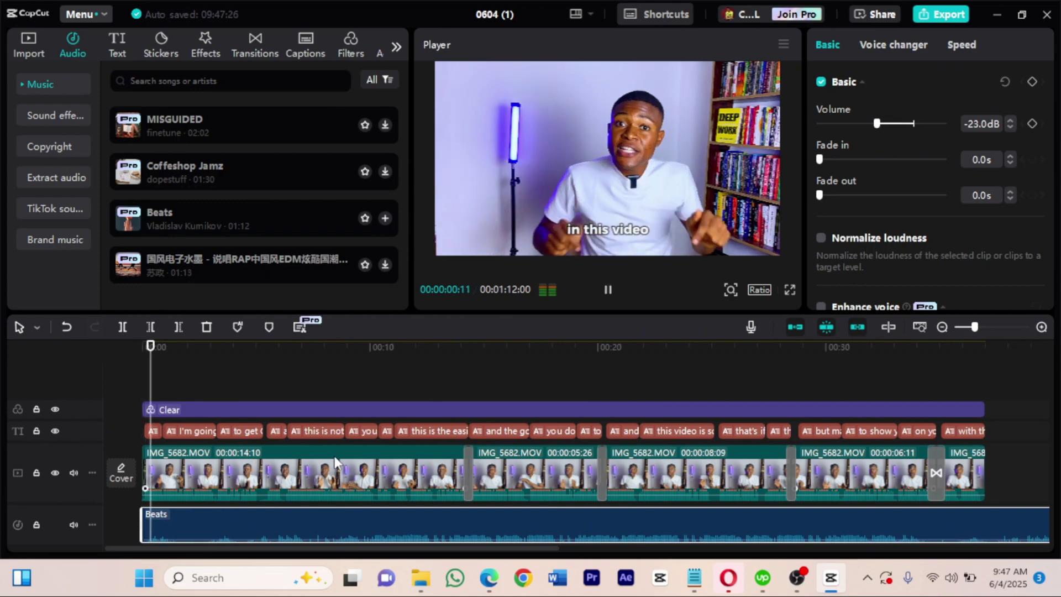
pyautogui.scroll(-1, 236, 511)
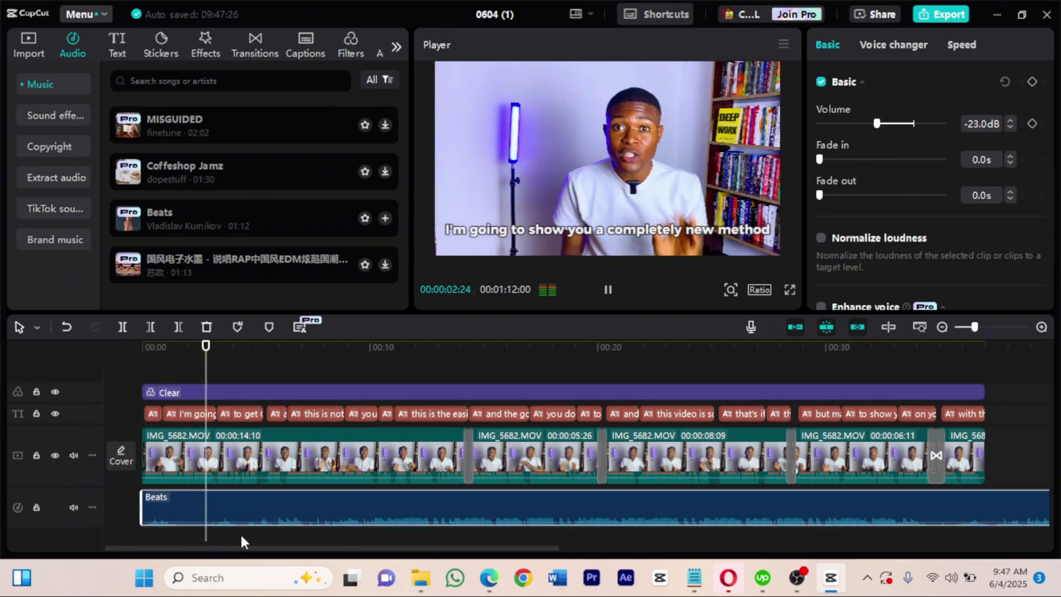
pyautogui.click(314, 371)
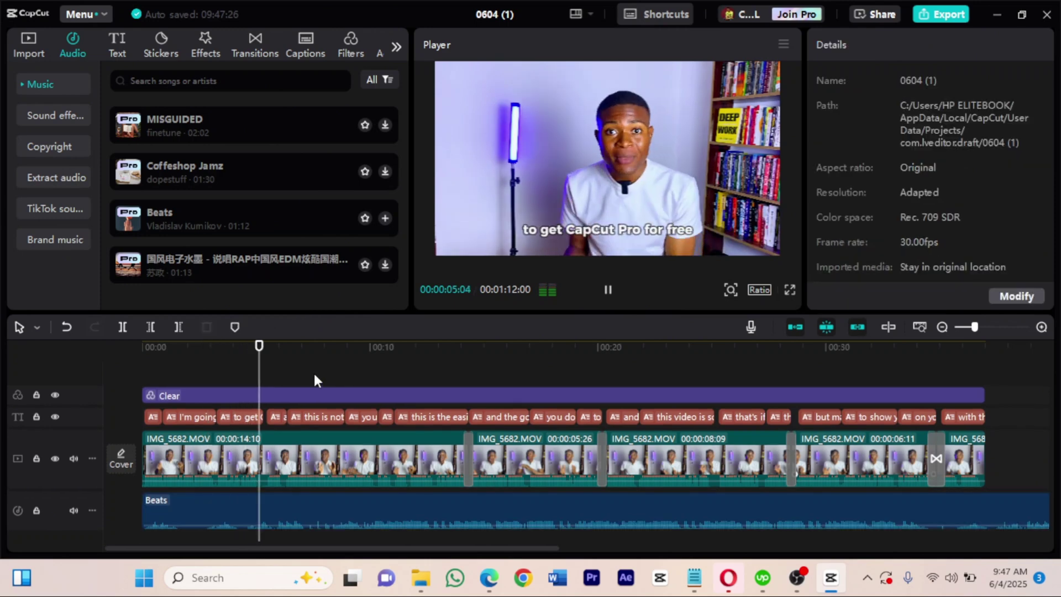
pyautogui.scroll(1, 353, 374)
pyautogui.scroll(-2, 391, 387)
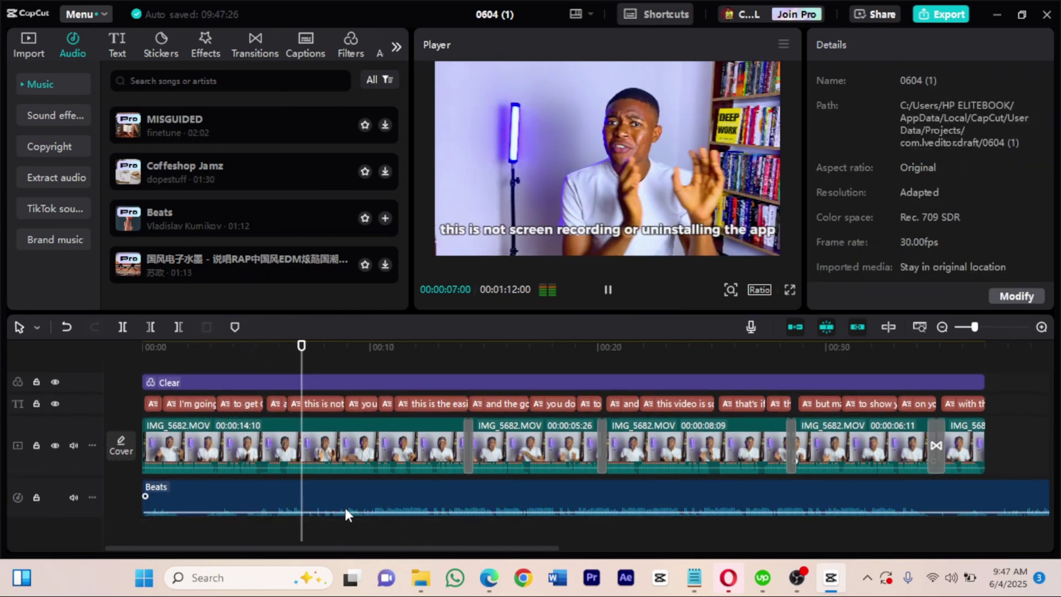
# Trim the Beats music at 00:00:37:00 so that it ends together with the video.
pyautogui.click(346, 509)
pyautogui.click(985, 435)
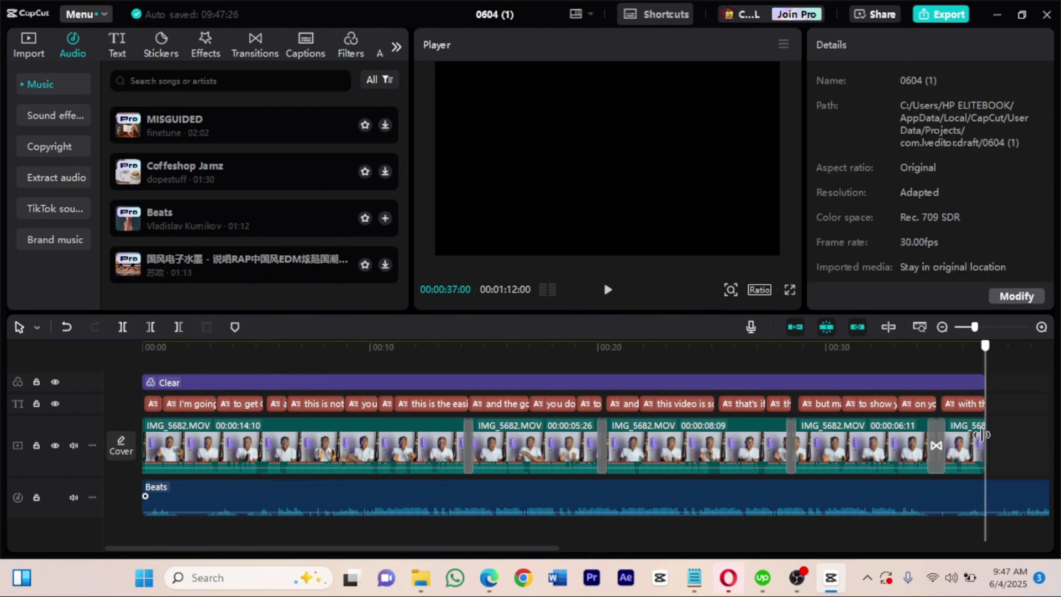
pyautogui.click(991, 496)
pyautogui.press('w')
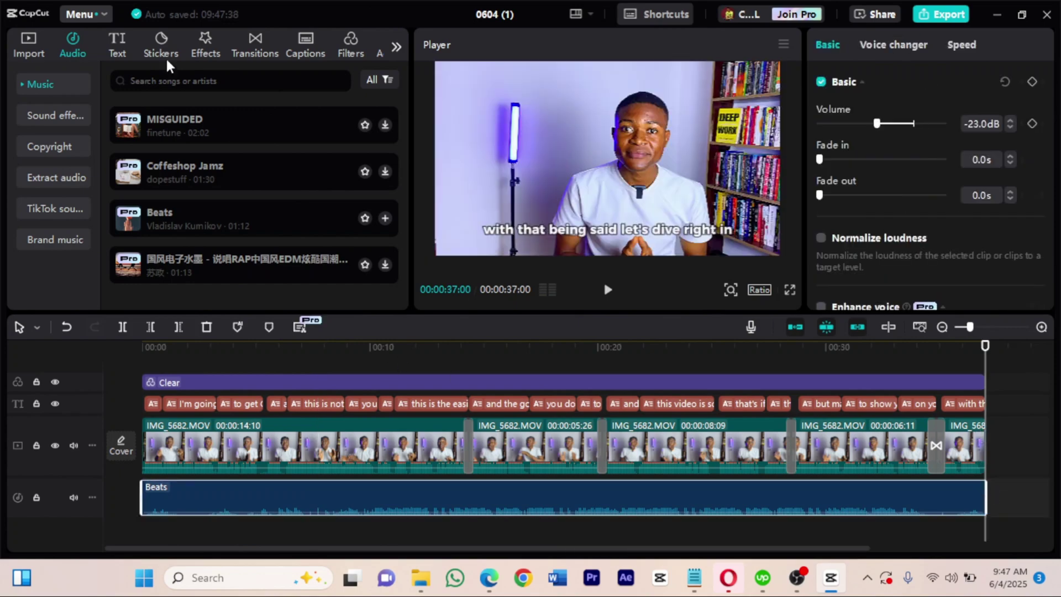
# Add the first Trending sticker, the small red Subscribe button, above the filter track at about 5 seconds.
pyautogui.click(117, 46)
pyautogui.click(161, 46)
pyautogui.scroll(2, 248, 375)
pyautogui.click(240, 367)
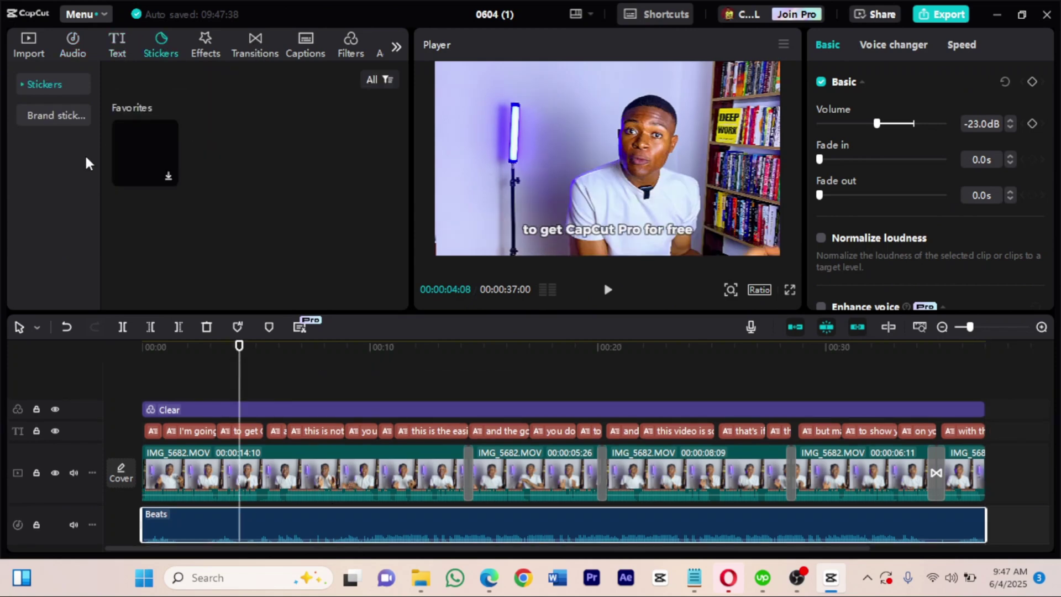
pyautogui.click(46, 142)
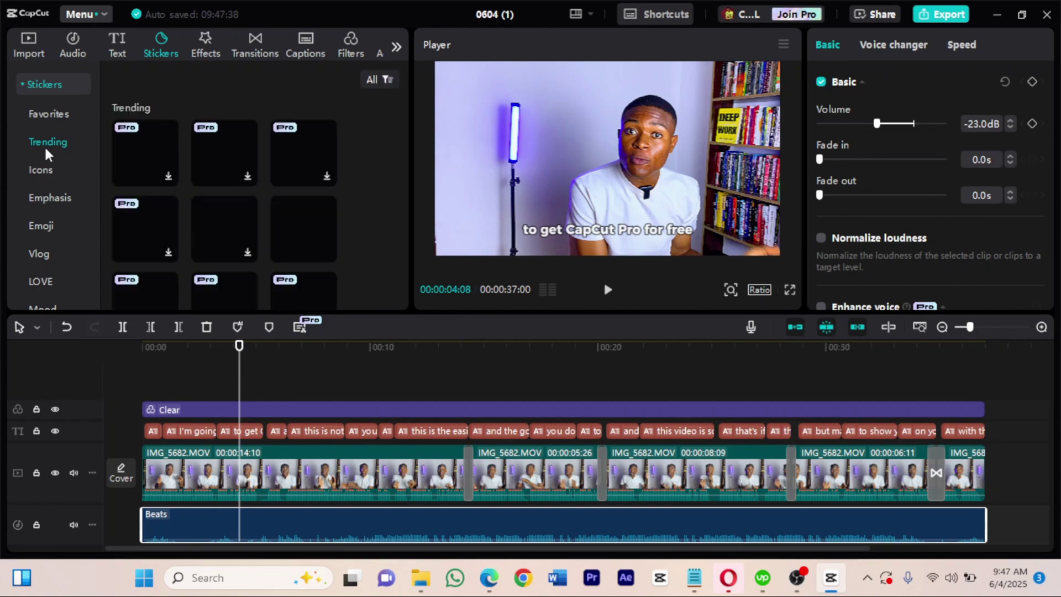
pyautogui.moveTo(140, 144); pyautogui.dragTo(264, 377)
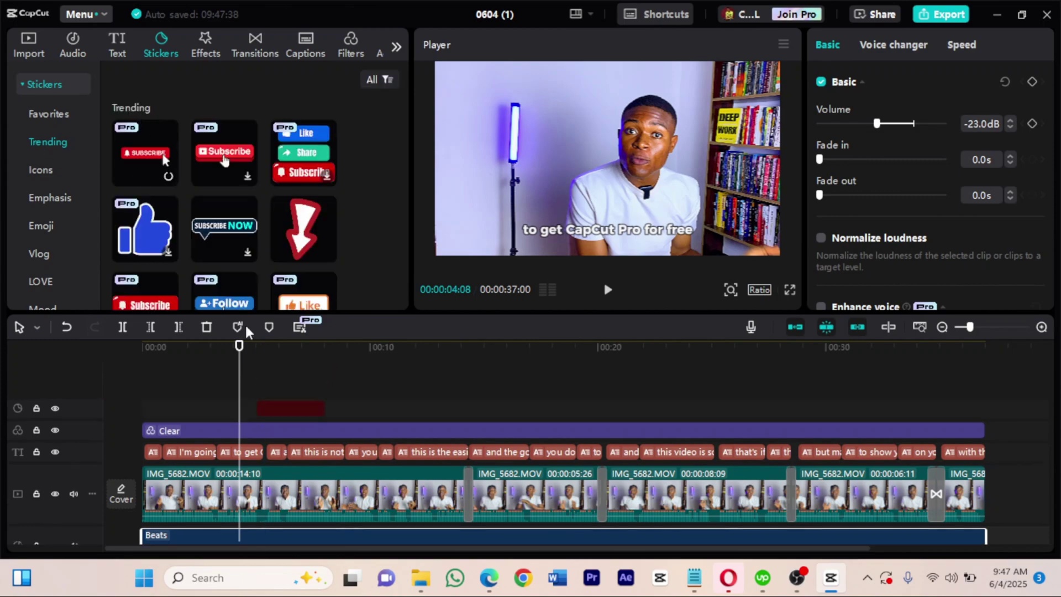
# Add the Trending stickers blue Share button at about 11 seconds and yellow bell at about 17 seconds.
pyautogui.scroll(-3, 138, 182)
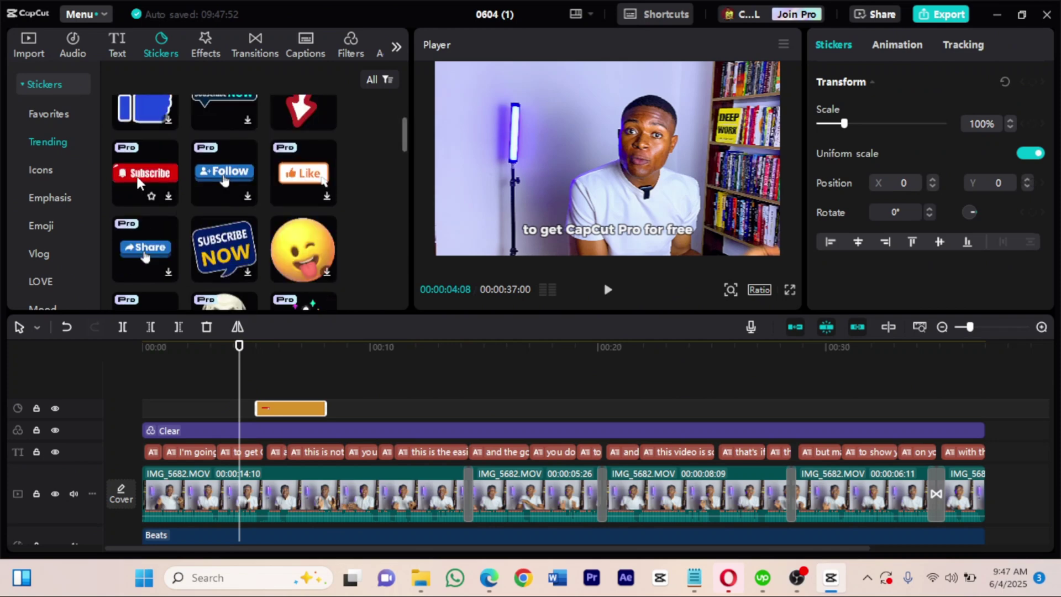
pyautogui.moveTo(145, 249); pyautogui.dragTo(406, 411)
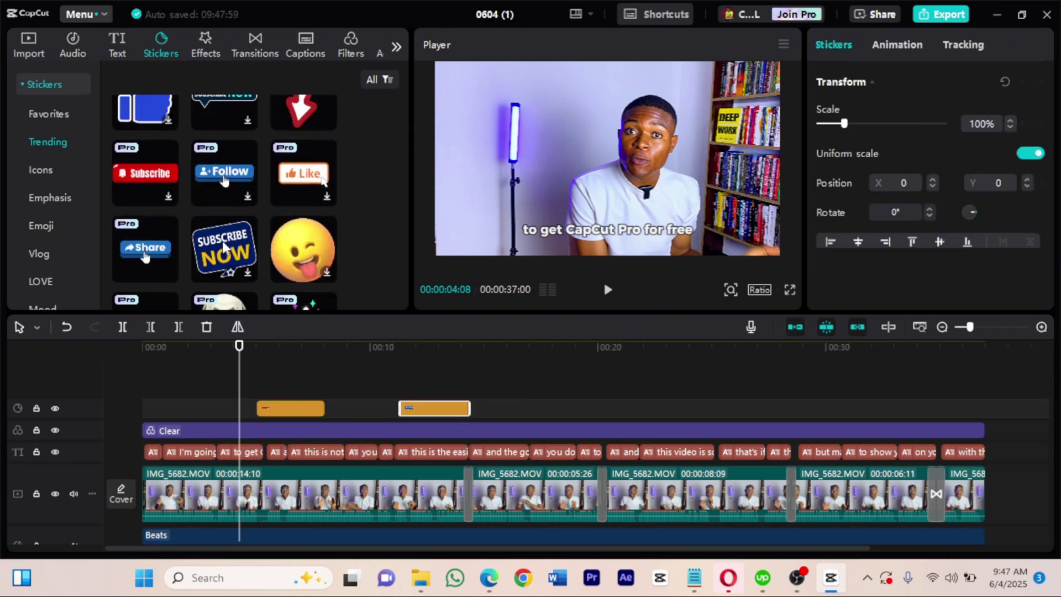
pyautogui.scroll(-4, 224, 199)
pyautogui.moveTo(145, 196); pyautogui.dragTo(537, 413)
pyautogui.scroll(-4, 159, 232)
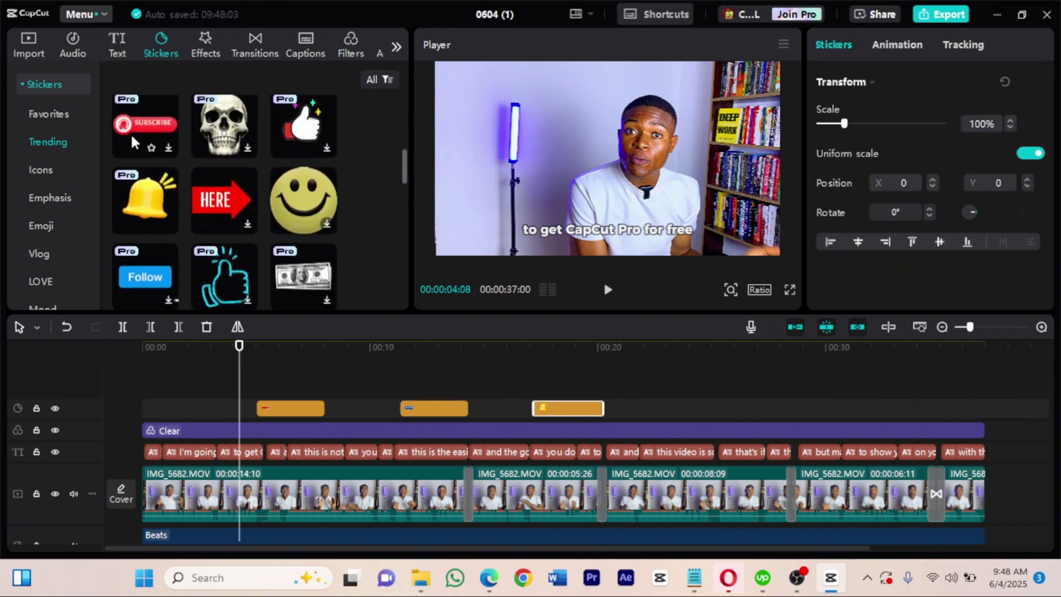
# Add the red Subscribe sticker with the round bell icon at about 22 seconds and play that section.
pyautogui.moveTo(133, 144); pyautogui.dragTo(683, 409)
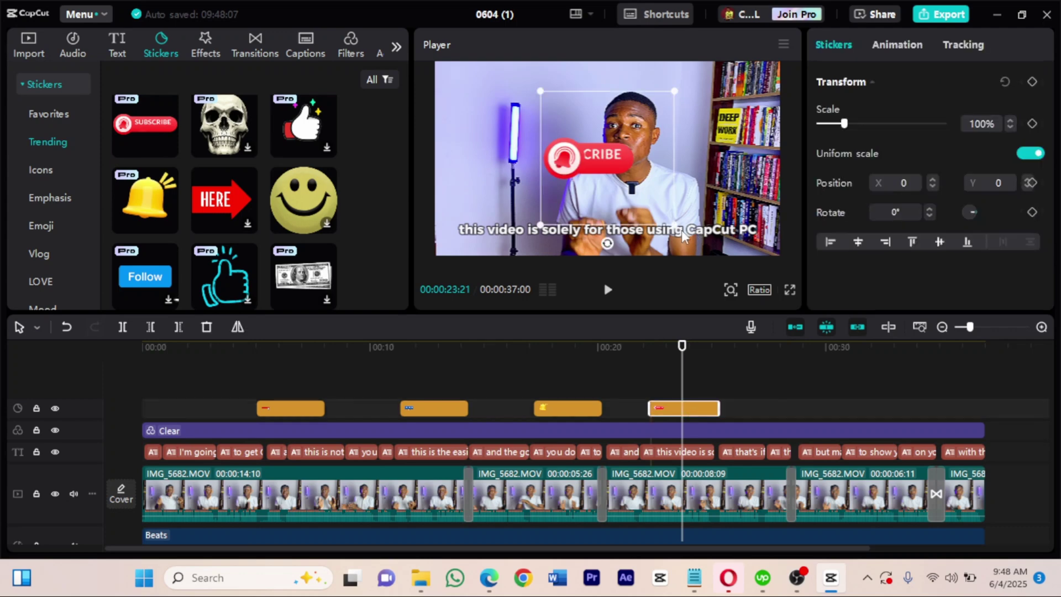
pyautogui.click(659, 380)
pyautogui.press('space')
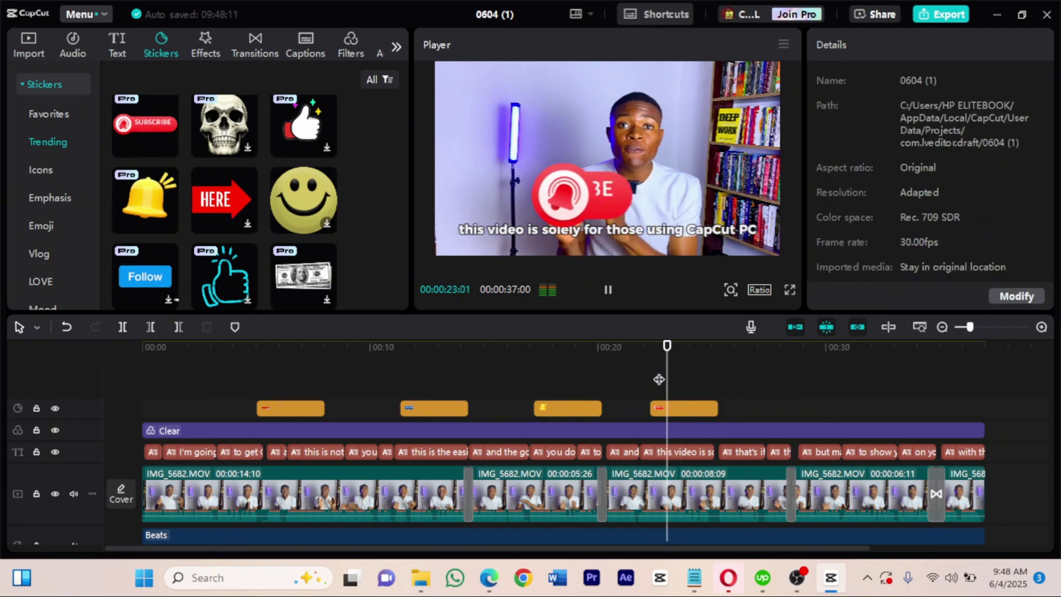
pyautogui.press('space')
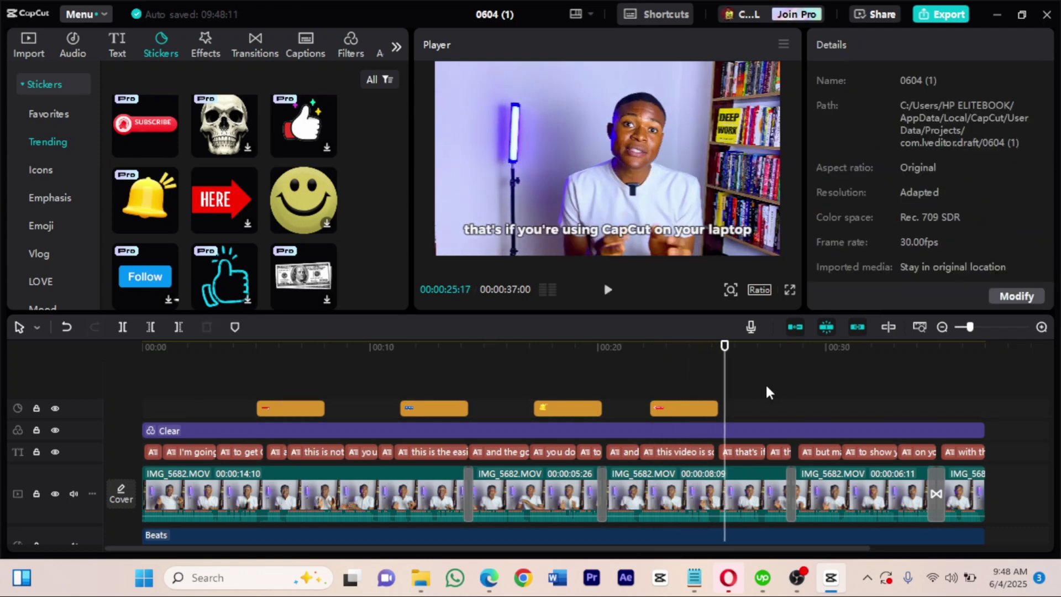
# Add the dollar bill sticker at about 29 seconds and move it beside the speaker to about X -1025, Y -160.
pyautogui.click(815, 387)
pyautogui.moveTo(303, 274); pyautogui.dragTo(813, 408)
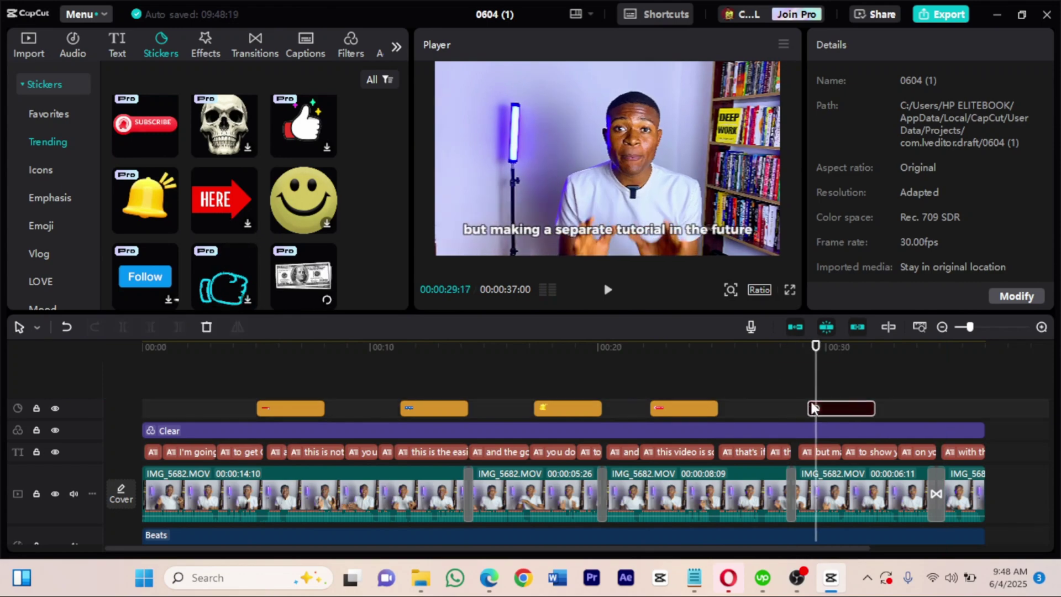
pyautogui.click(824, 378)
pyautogui.click(841, 385)
pyautogui.click(822, 382)
pyautogui.press('space')
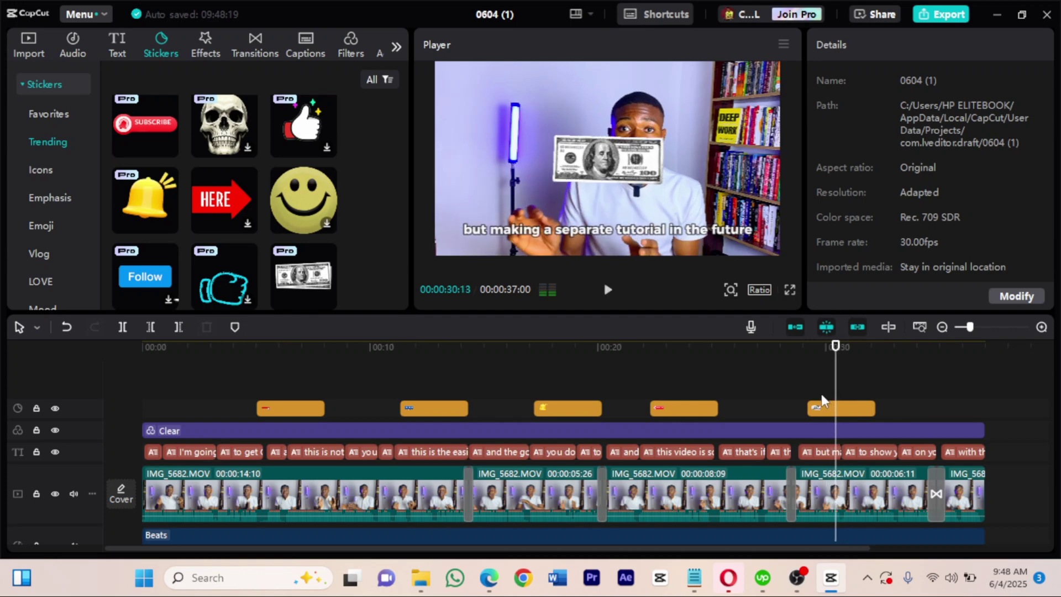
pyautogui.moveTo(620, 150); pyautogui.dragTo(527, 164)
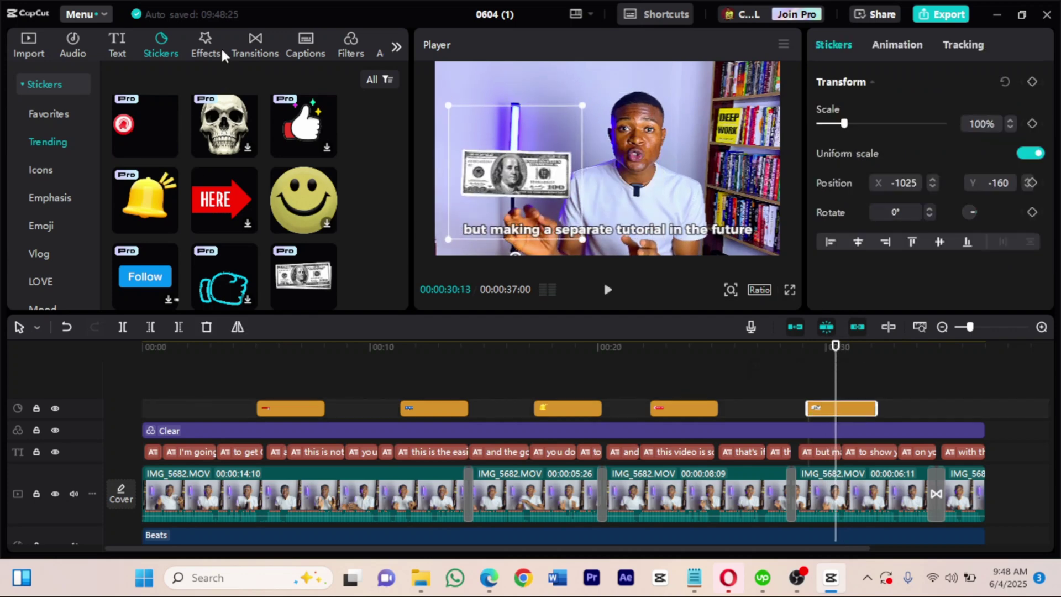
# Apply the Trending video effect Zoom Lens to the fourth clip and scrub through the clip to preview it.
pyautogui.scroll(-8, 271, 227)
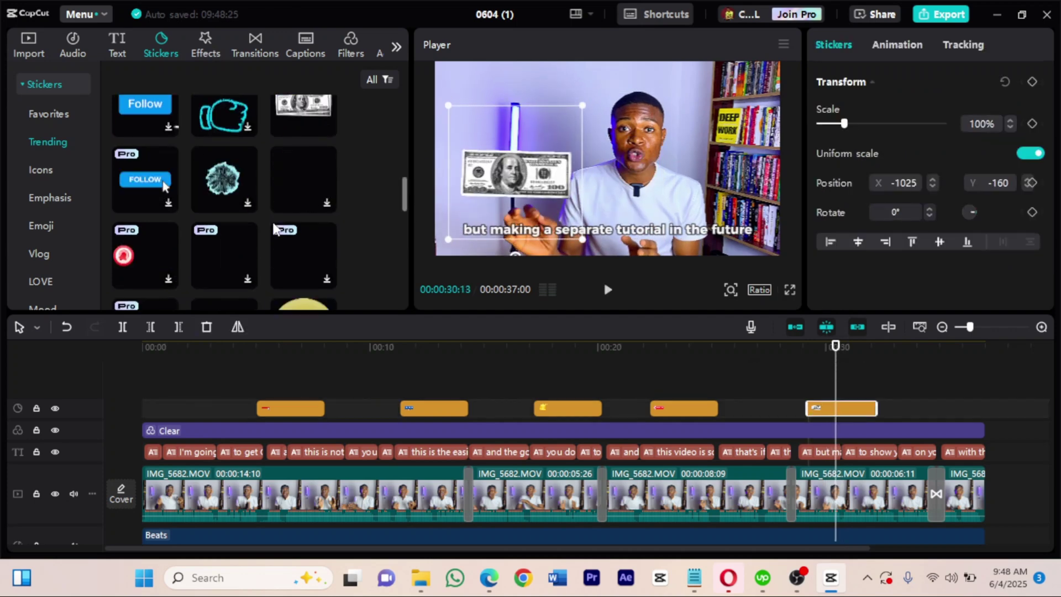
pyautogui.click(212, 47)
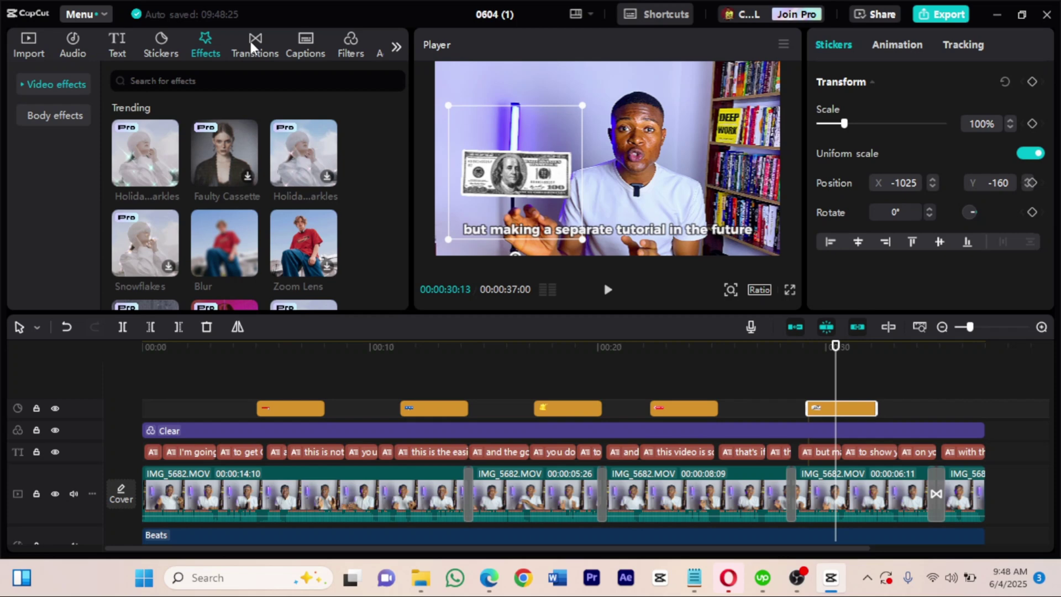
pyautogui.scroll(-5, 260, 251)
pyautogui.scroll(-2, 259, 251)
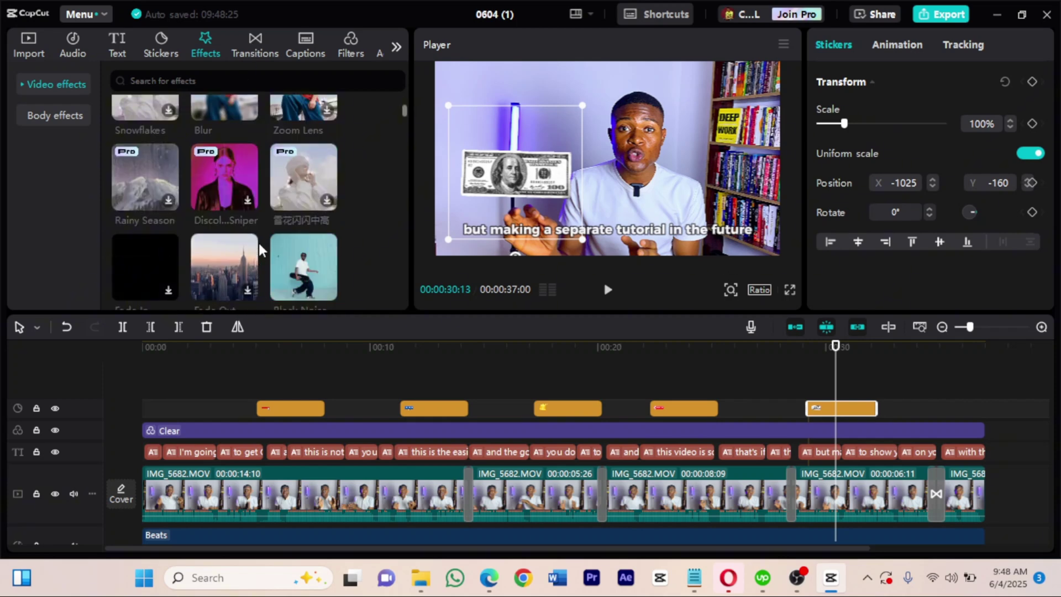
pyautogui.scroll(3, 289, 168)
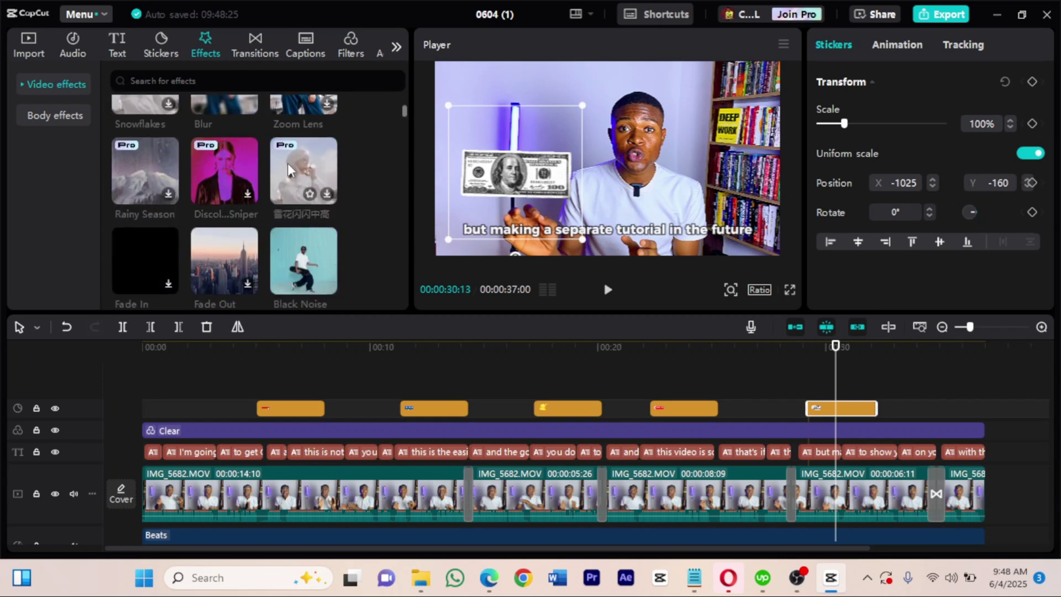
pyautogui.scroll(2, 206, 229)
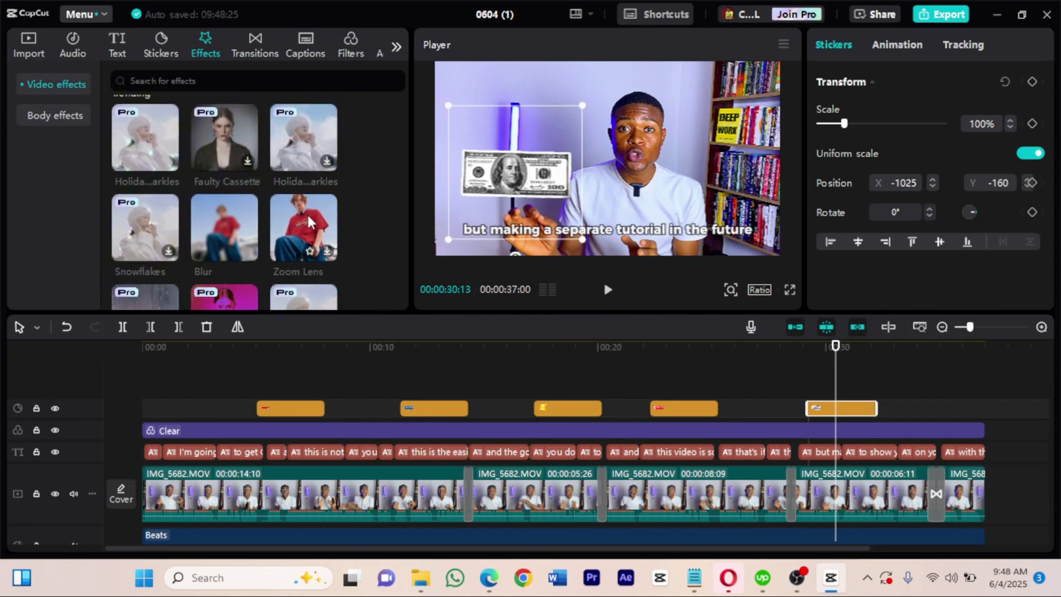
pyautogui.moveTo(304, 228); pyautogui.dragTo(840, 507)
pyautogui.moveTo(798, 412); pyautogui.dragTo(890, 416)
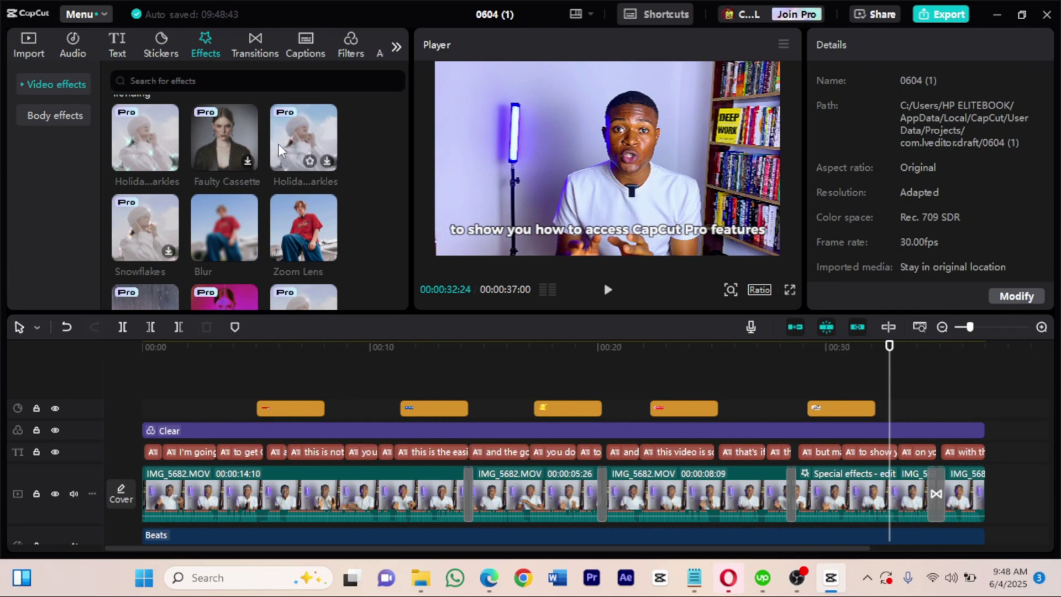
# Try the Blur video effect on the fourth clip, preview it and undo it.
pyautogui.moveTo(231, 221); pyautogui.dragTo(829, 495)
pyautogui.moveTo(798, 377); pyautogui.dragTo(875, 388)
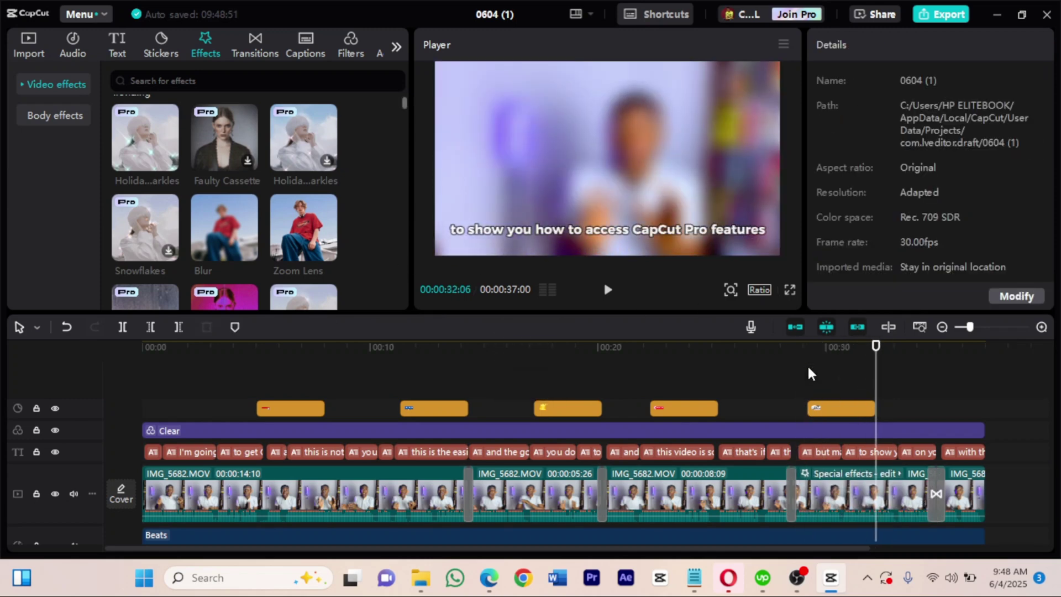
pyautogui.hotkey('ctrl', 'z')
# Apply the Trending body effect Lightning Eyes to the third clip and play the clip from its start.
pyautogui.scroll(-10, 193, 217)
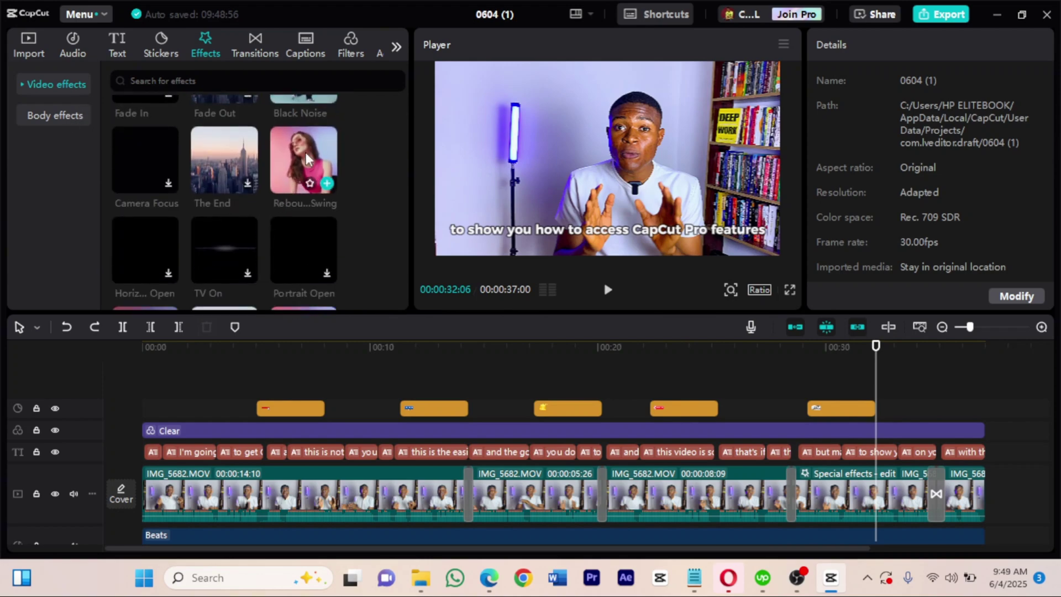
pyautogui.click(40, 121)
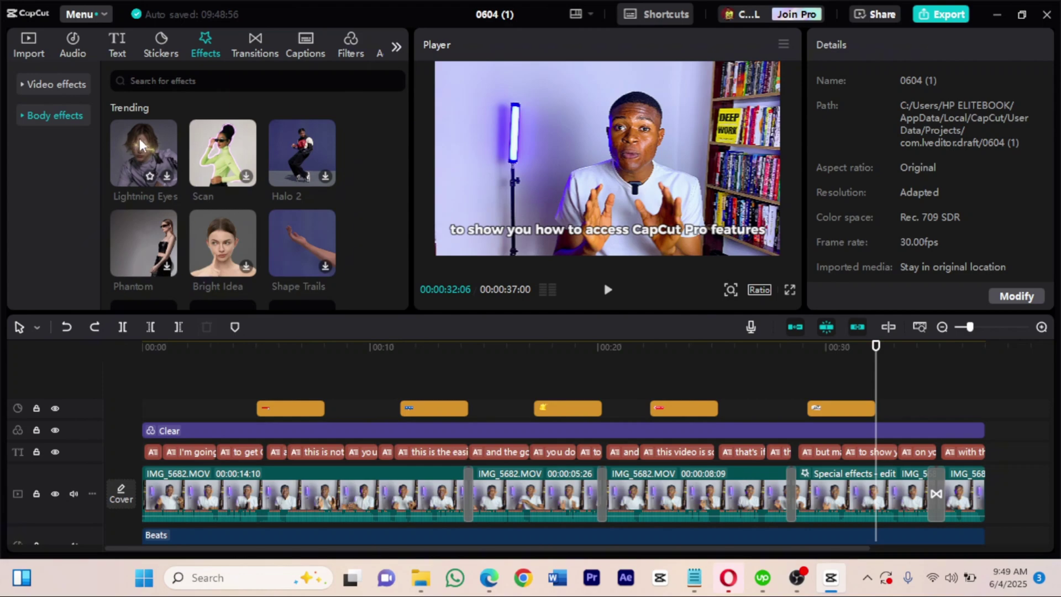
pyautogui.moveTo(143, 155); pyautogui.dragTo(691, 496)
pyautogui.click(618, 391)
pyautogui.press('space')
pyautogui.click(608, 402)
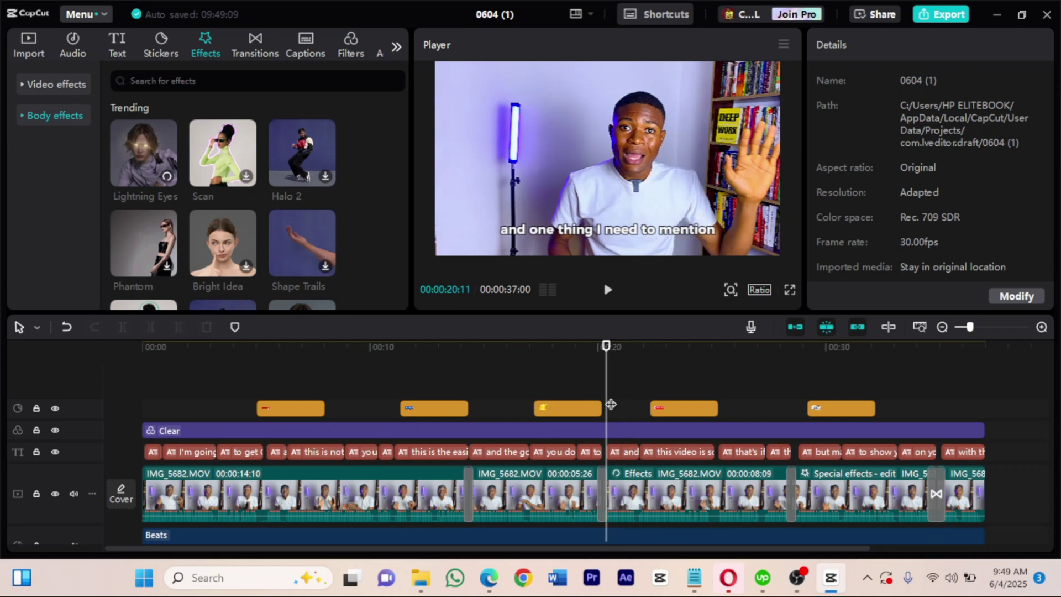
# Add the Pro body effects Streamer Stroke and Electric Shock to the third clip and preview them at several points.
pyautogui.scroll(-5, 185, 232)
pyautogui.moveTo(221, 136); pyautogui.dragTo(663, 491)
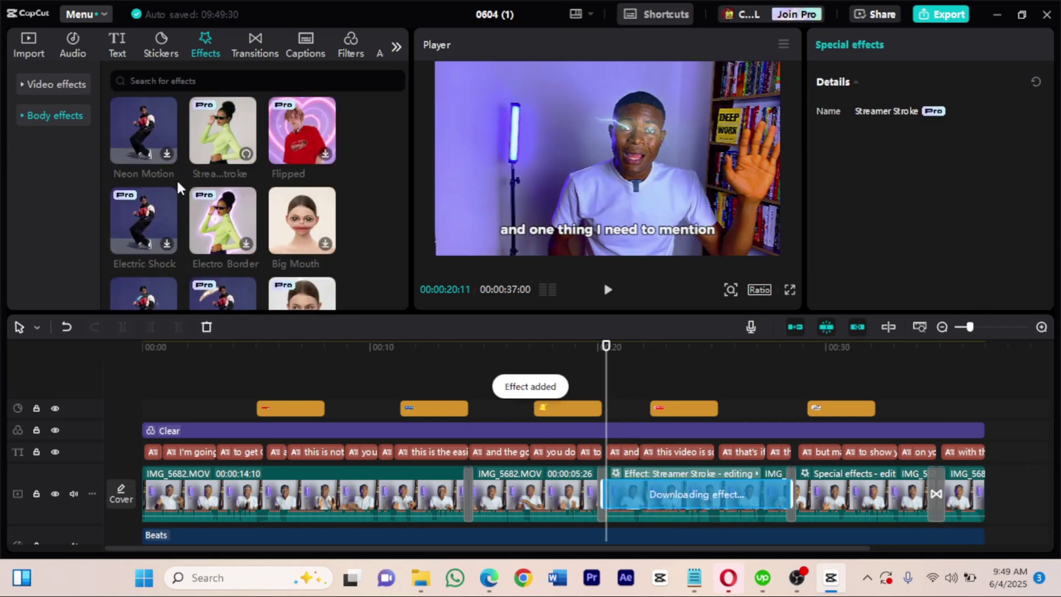
pyautogui.moveTo(145, 221); pyautogui.dragTo(646, 501)
pyautogui.moveTo(626, 394); pyautogui.dragTo(598, 414)
pyautogui.press('space')
pyautogui.click(649, 379)
pyautogui.click(761, 380)
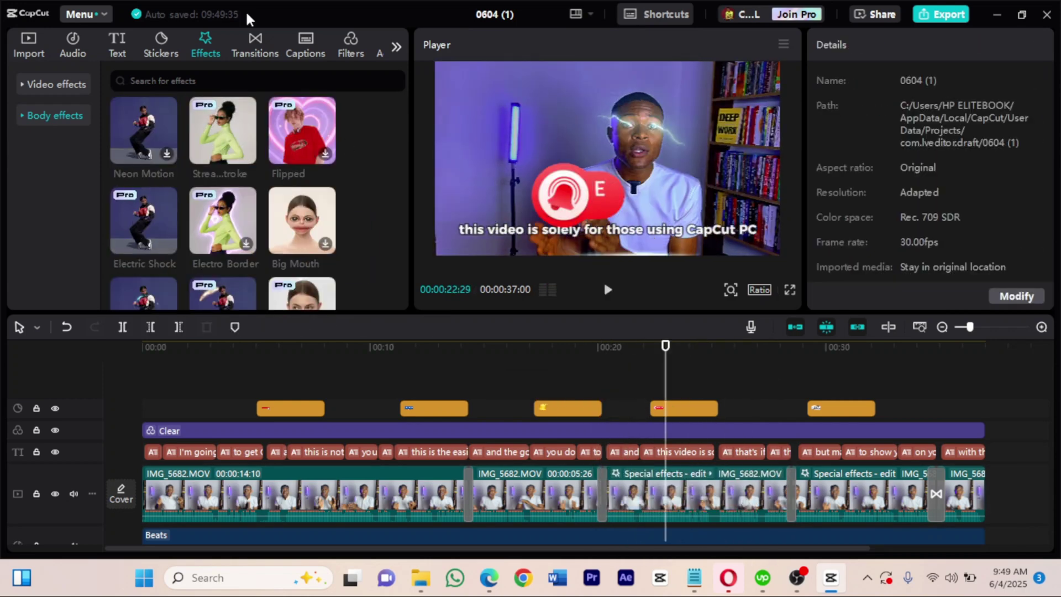
pyautogui.click(305, 44)
pyautogui.click(114, 214)
pyautogui.click(627, 320)
pyautogui.click(347, 55)
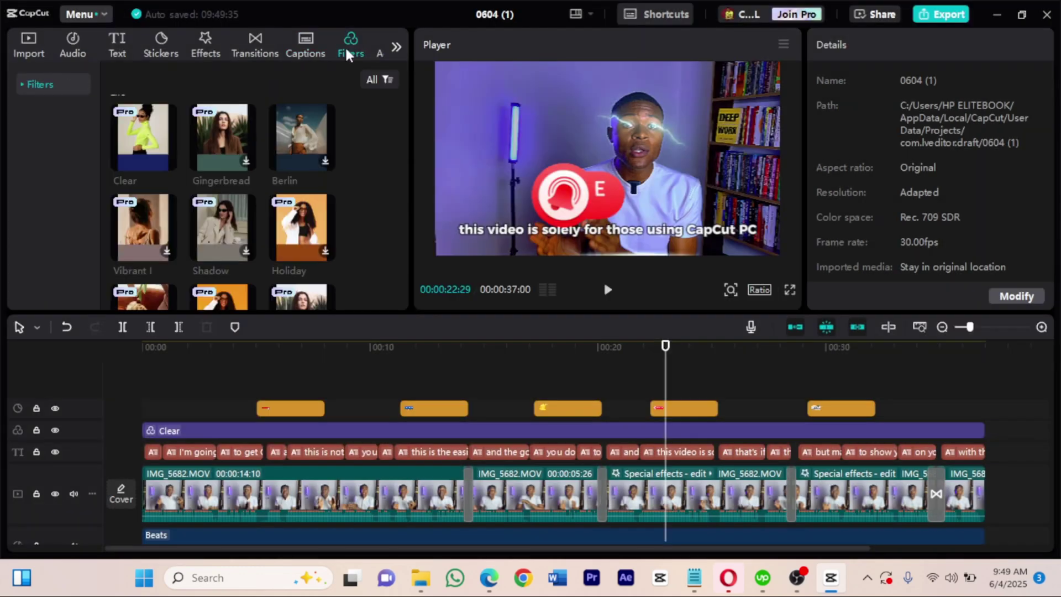
pyautogui.click(396, 46)
pyautogui.click(356, 45)
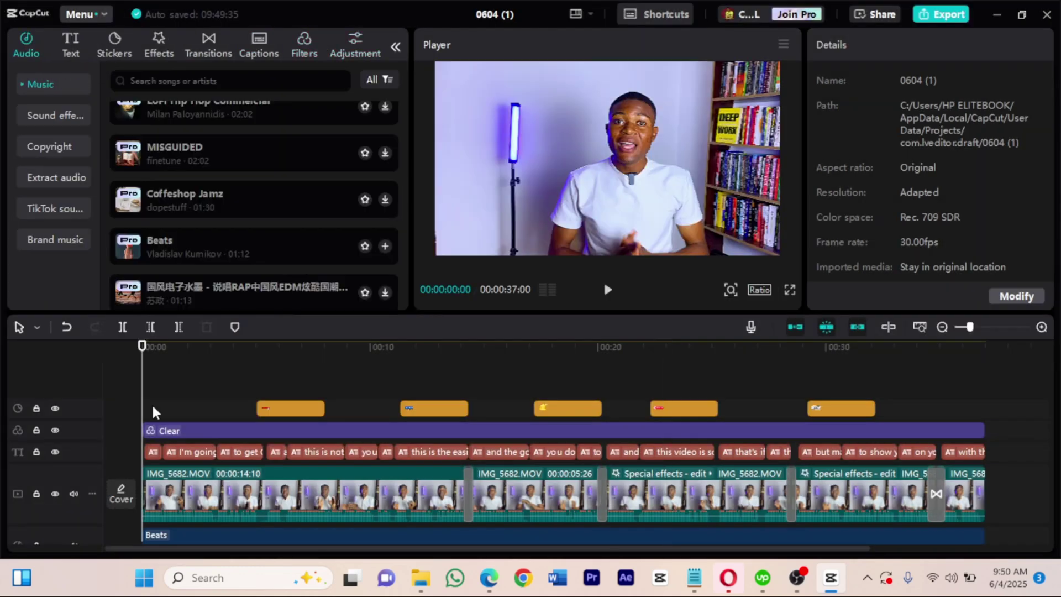
pyautogui.scroll(-2, 189, 411)
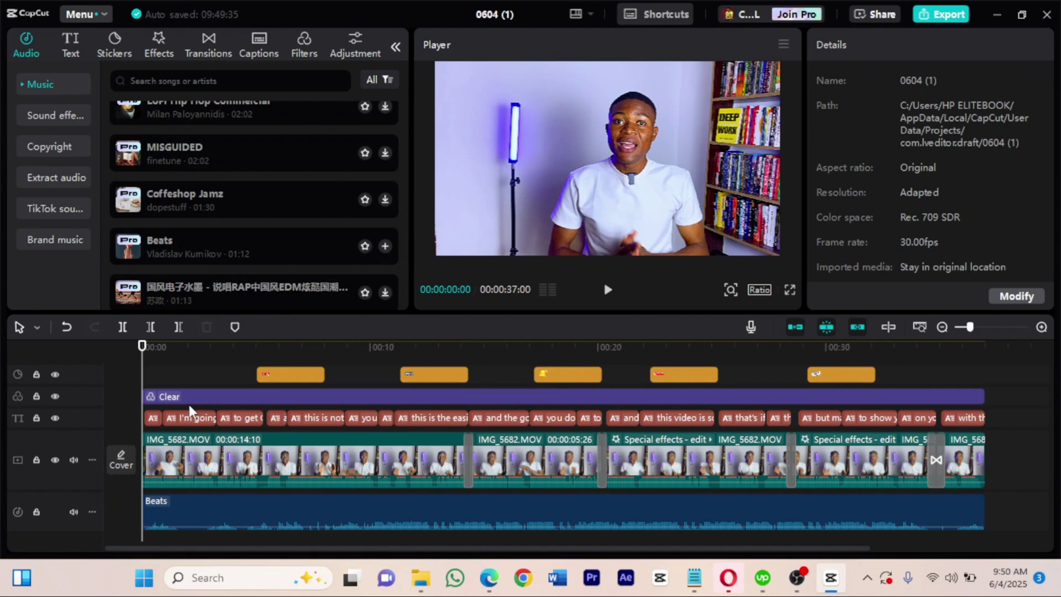
# Try to export the edited project.
pyautogui.click(940, 16)
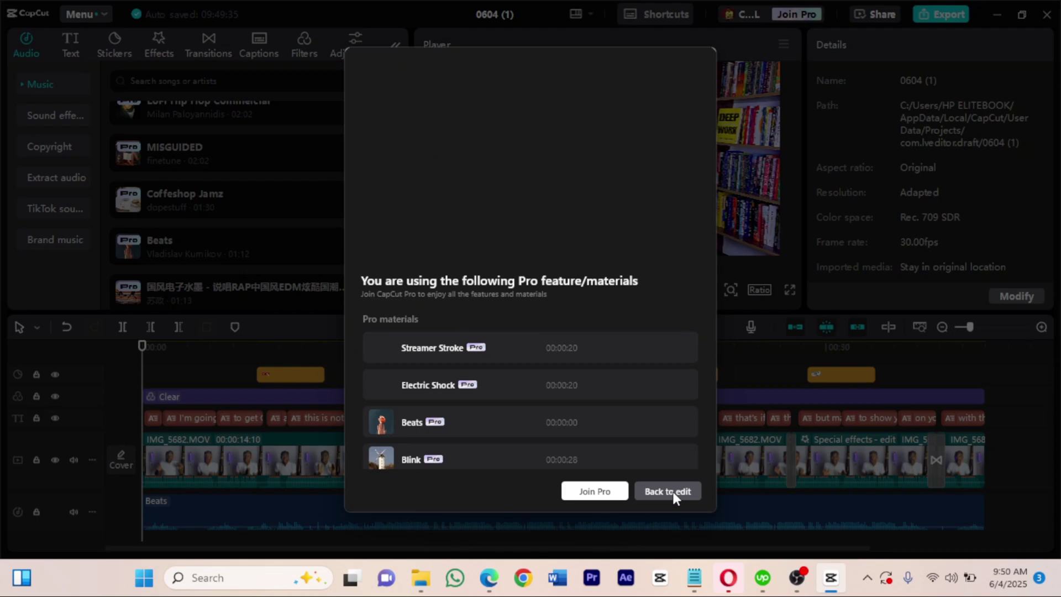
pyautogui.click(674, 493)
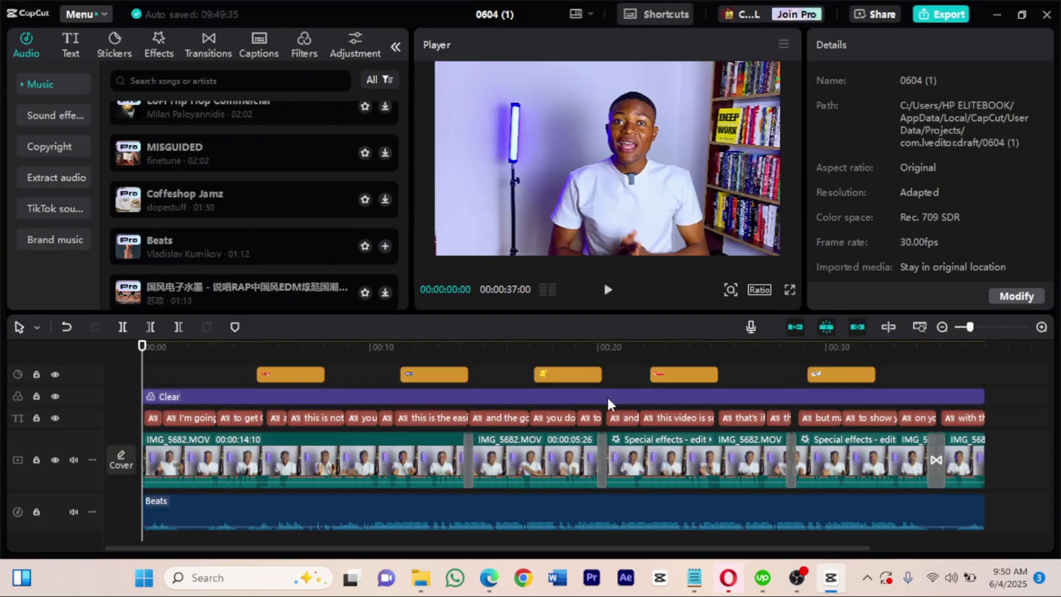
# Switch to the crack folder in File Explorer, run the CapcutCrack application with the option on and close its console.
pyautogui.click(424, 587)
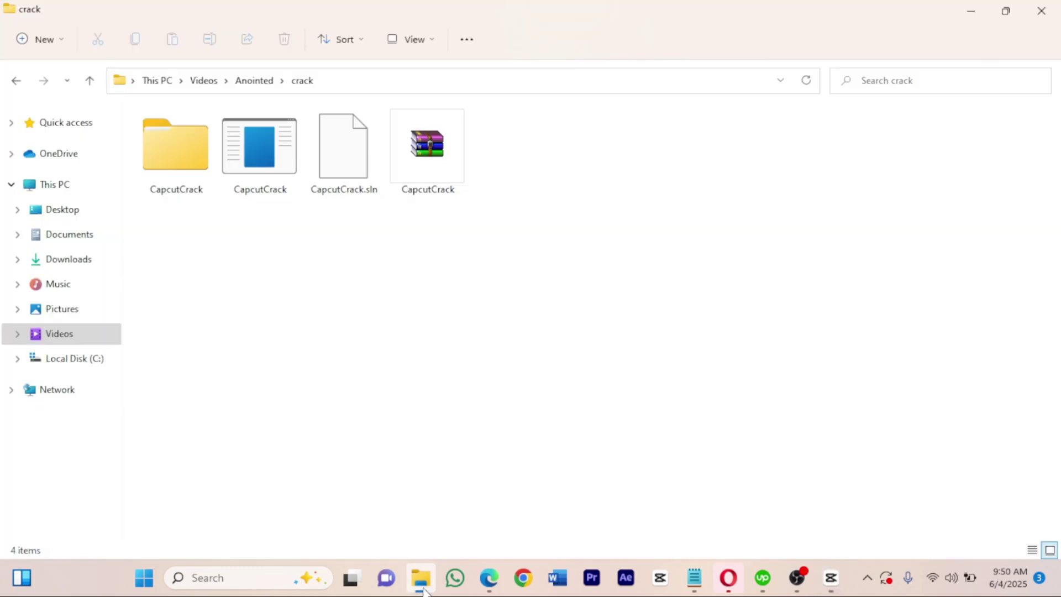
pyautogui.doubleClick(250, 149)
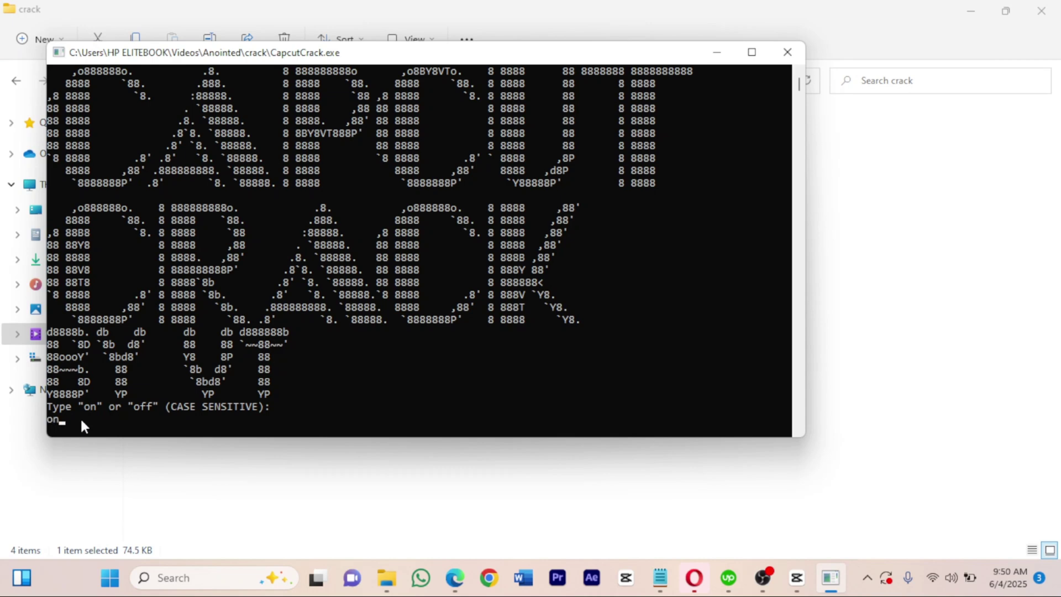
pyautogui.press('Return')
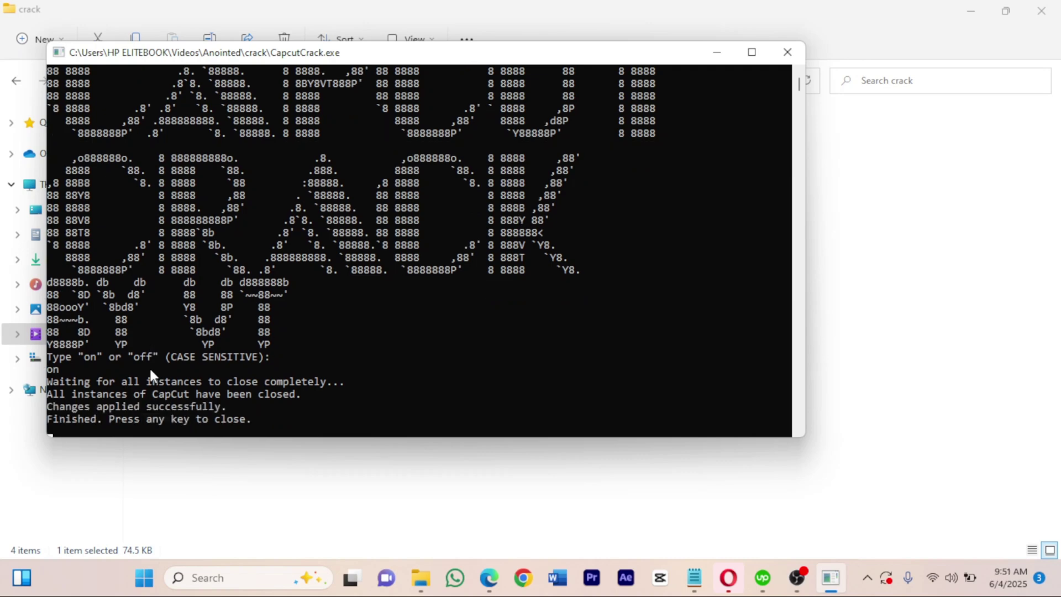
pyautogui.press('Return')
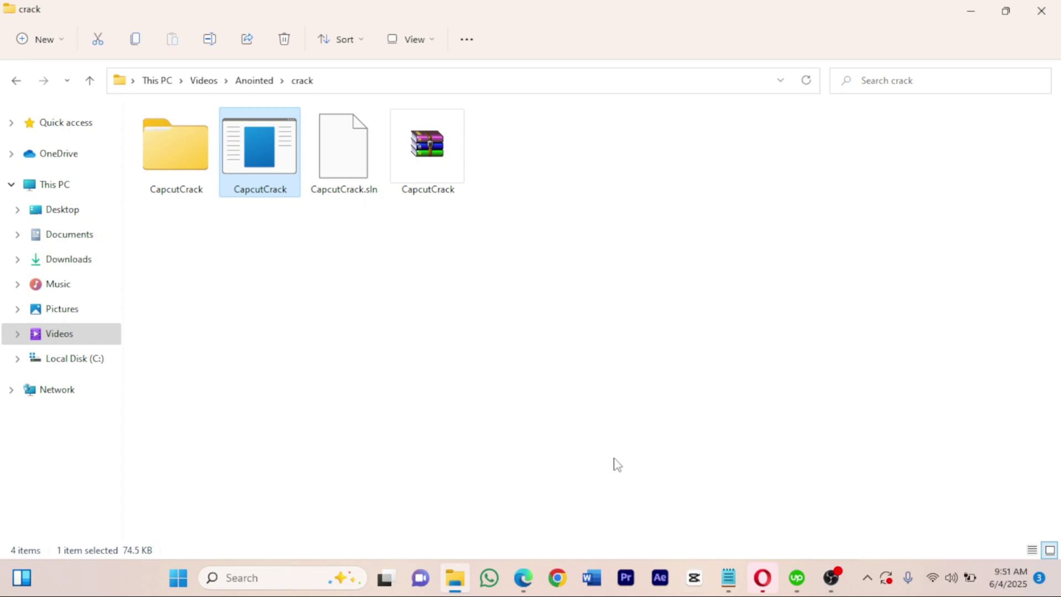
# Launch CapCut, reopen the project 0604 (1) and scrub through the beginning of its timeline.
pyautogui.click(697, 579)
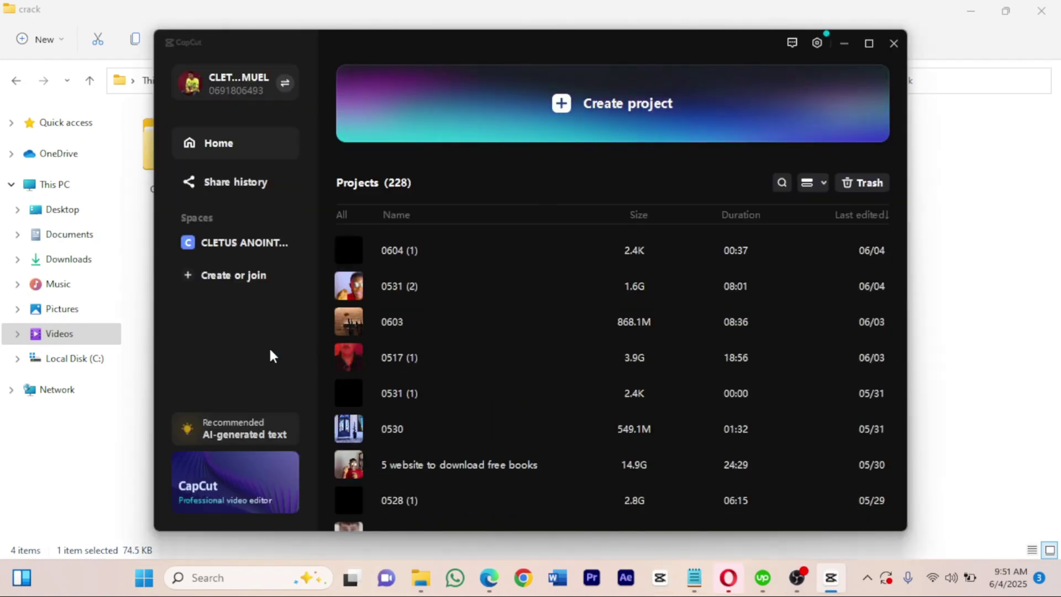
pyautogui.click(386, 249)
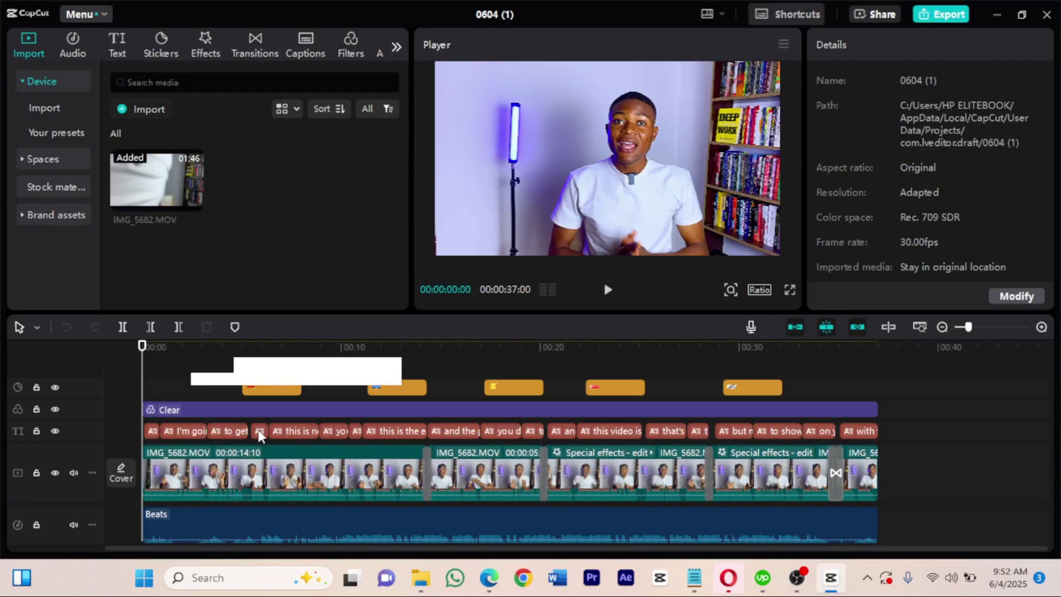
pyautogui.moveTo(143, 347); pyautogui.dragTo(208, 404)
# Set up the export with the name Test video, 4K resolution and the Recommended bit rate.
pyautogui.click(937, 17)
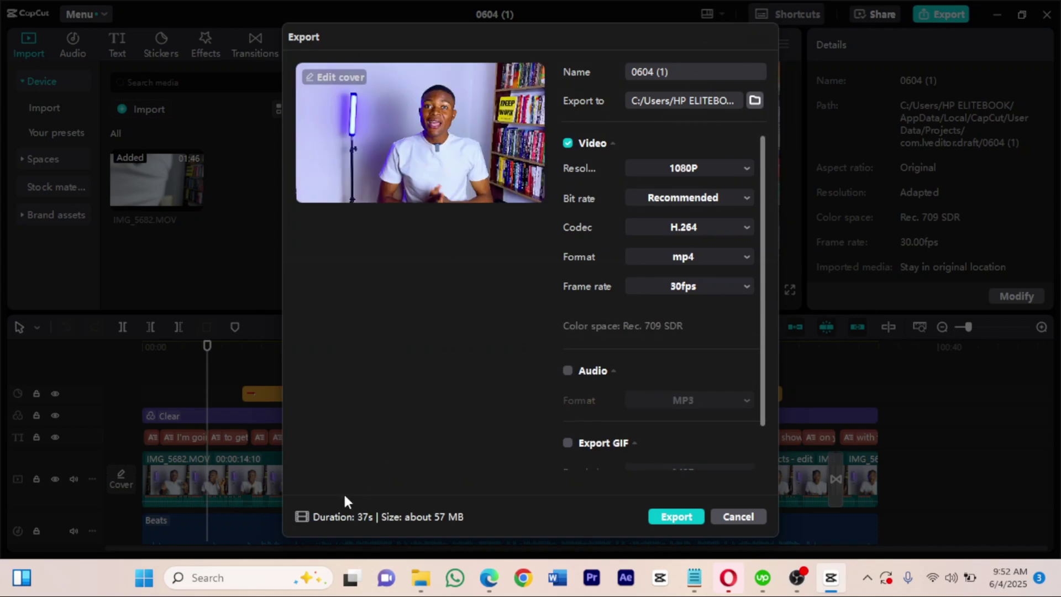
pyautogui.click(640, 72)
pyautogui.write('Test video')
pyautogui.click(706, 168)
pyautogui.click(687, 290)
pyautogui.click(697, 200)
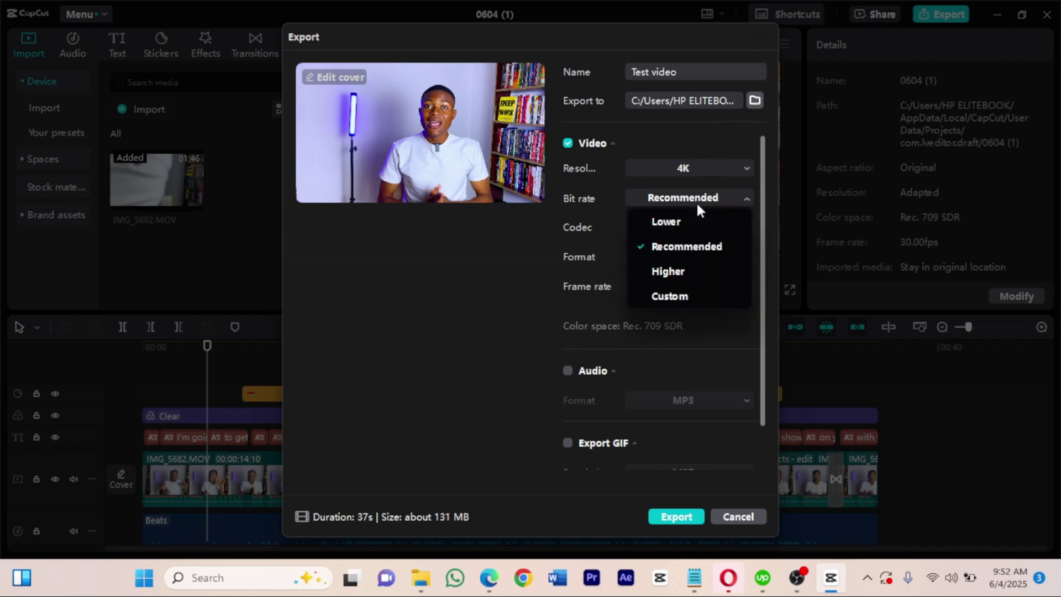
pyautogui.click(676, 246)
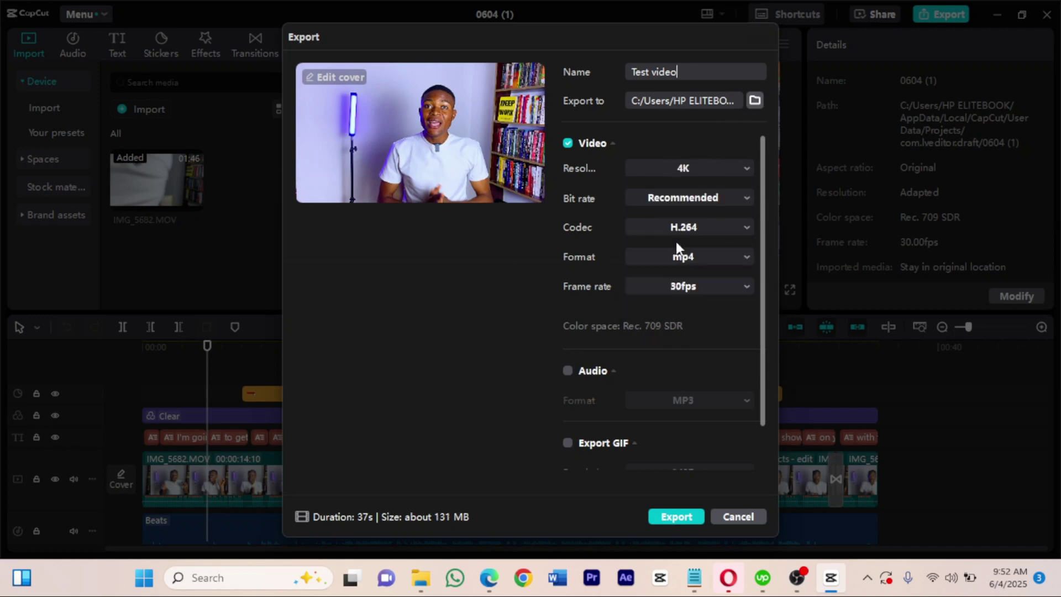
# Choose the export frame rate, review the remaining export options and start exporting the video.
pyautogui.click(690, 289)
pyautogui.click(678, 357)
pyautogui.scroll(-2, 659, 350)
pyautogui.scroll(1, 661, 358)
pyautogui.click(678, 517)
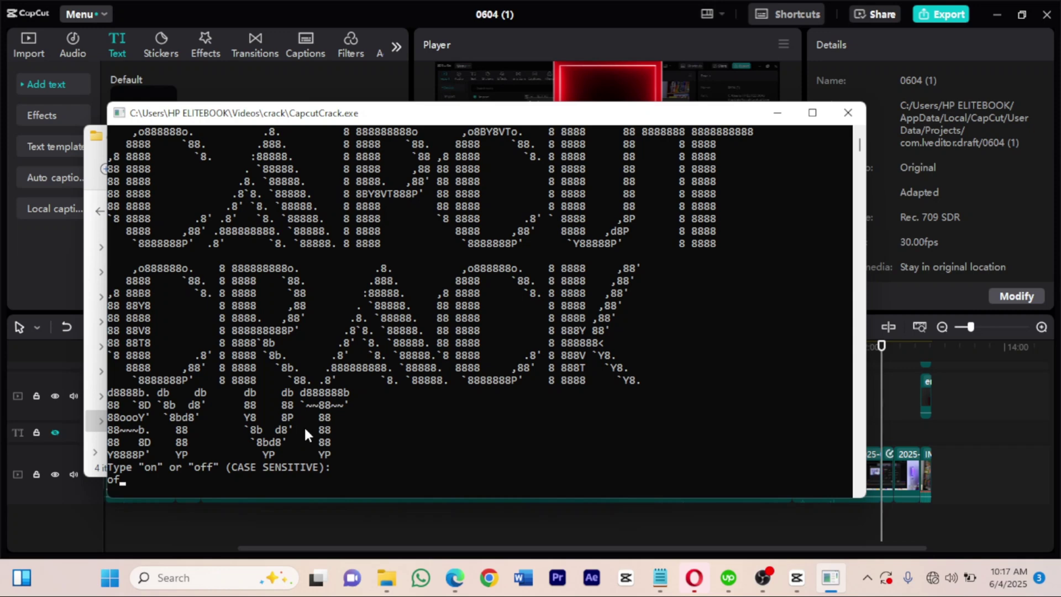
# Run CapcutCrack with the option off and close its console.
pyautogui.press('Return')
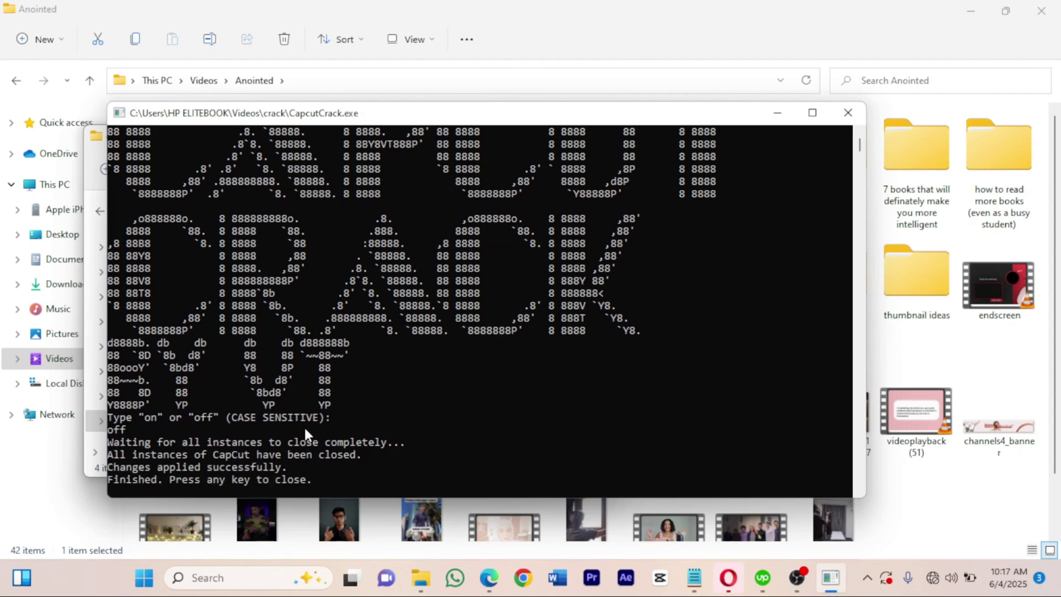
pyautogui.press('Return')
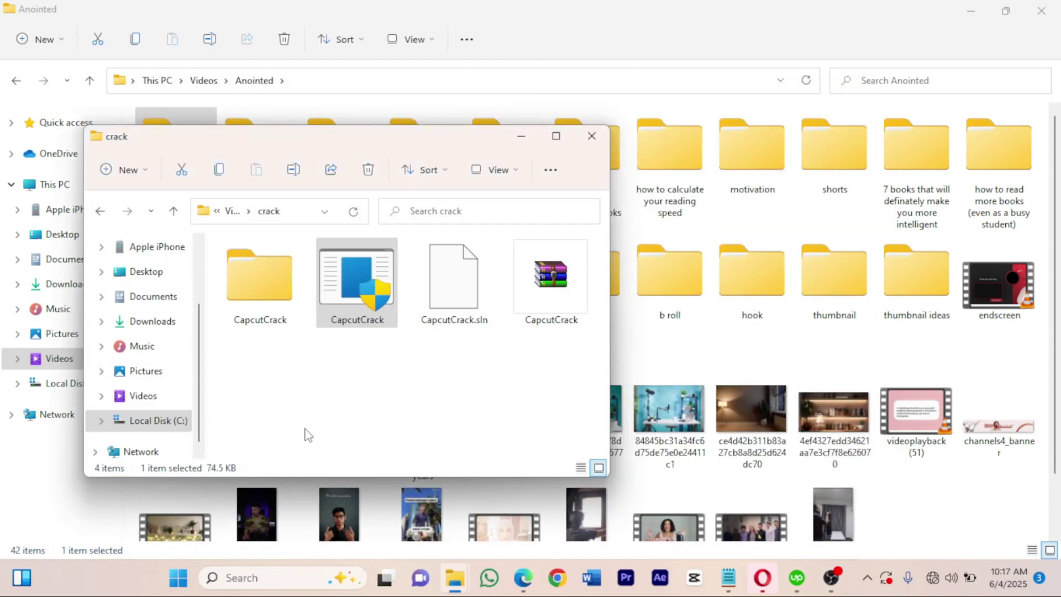